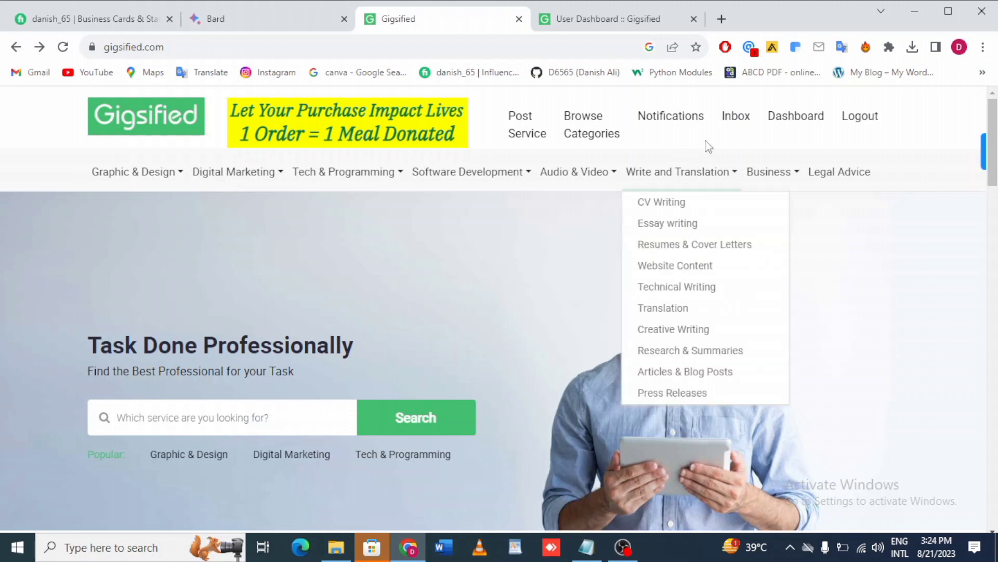
Start creating a new service from the dashboard and paste the title "I will design professional business card for your business".
{"action": "left_click", "coordinate": [644, 21]}
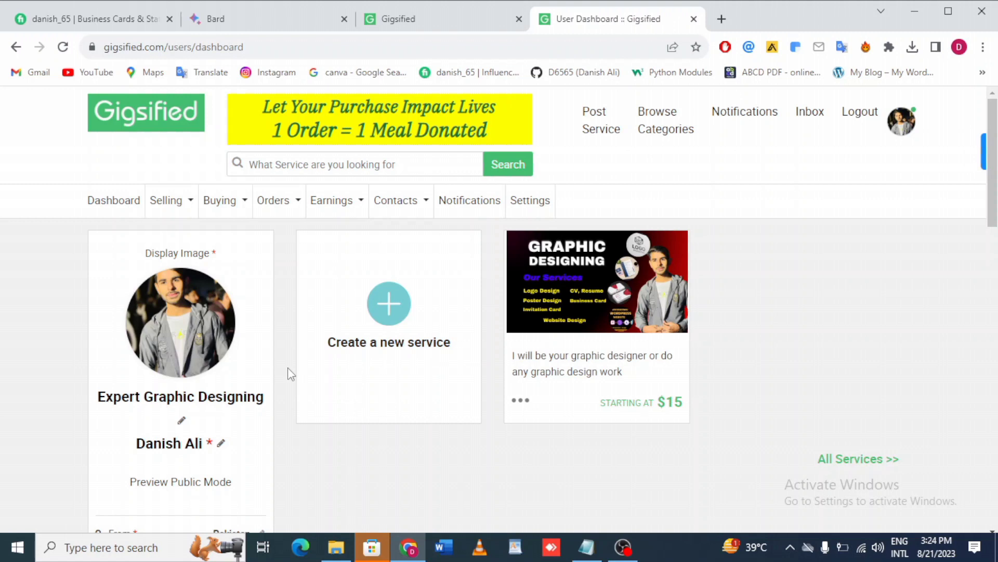
{"action": "left_click", "coordinate": [385, 310]}
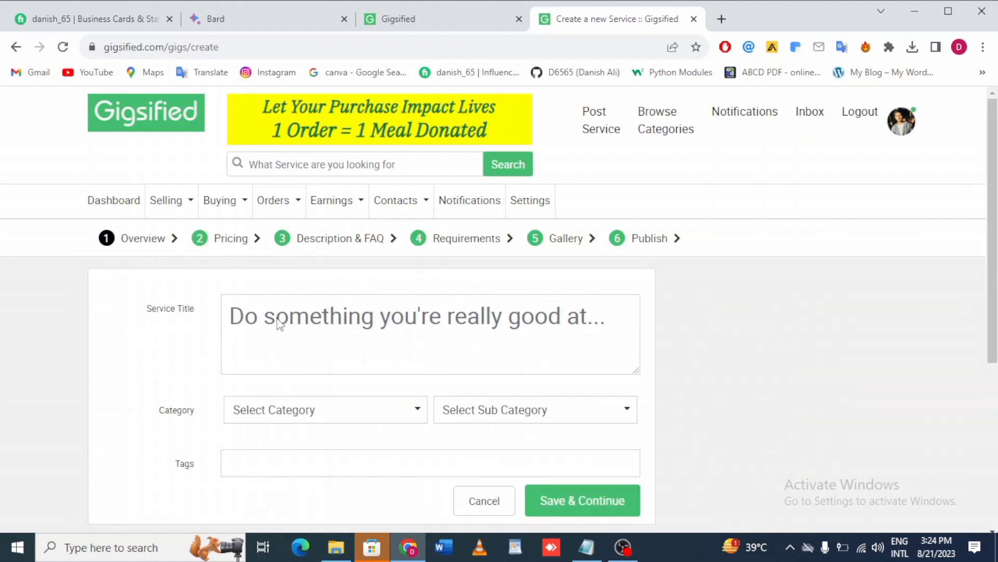
{"action": "left_click", "coordinate": [326, 329]}
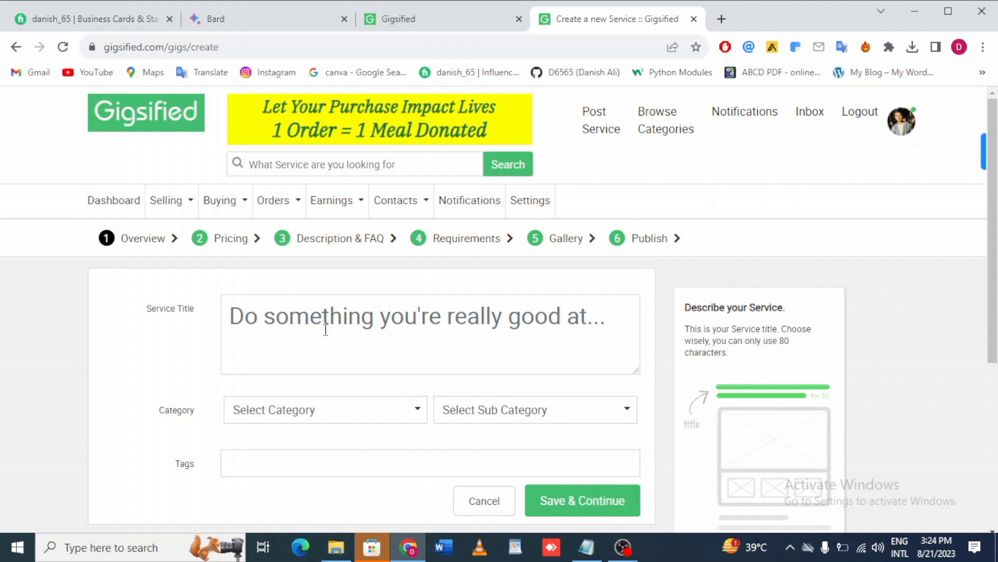
{"action": "left_click", "coordinate": [326, 330]}
{"action": "type", "text": "I will design professional business card for your business"}
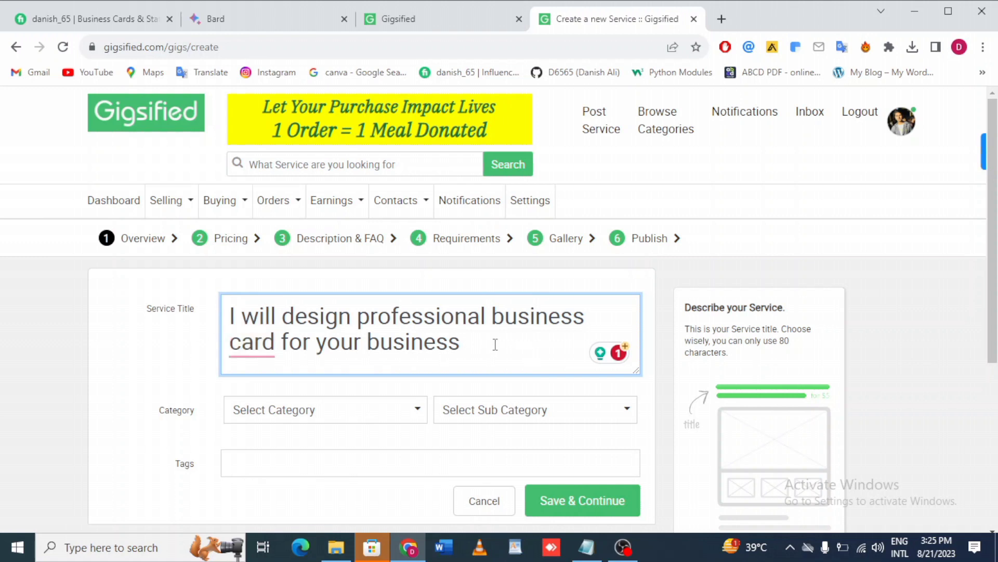
Set the service category to Graphic & Design and the sub category to Business Cards.
{"action": "scroll", "coordinate": [496, 346], "scroll_direction": "down", "scroll_amount": 2}
{"action": "left_click", "coordinate": [292, 312]}
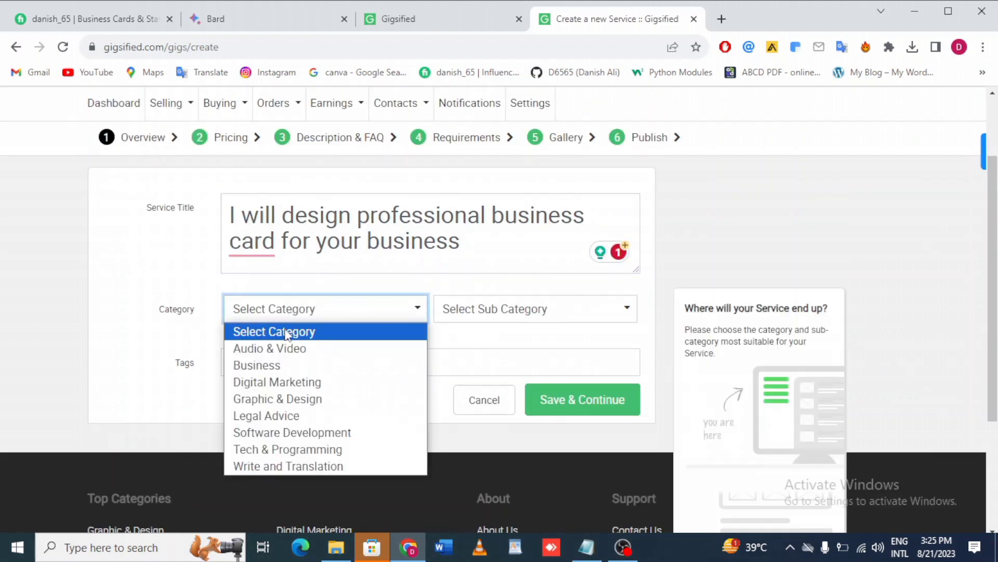
{"action": "left_click", "coordinate": [262, 404]}
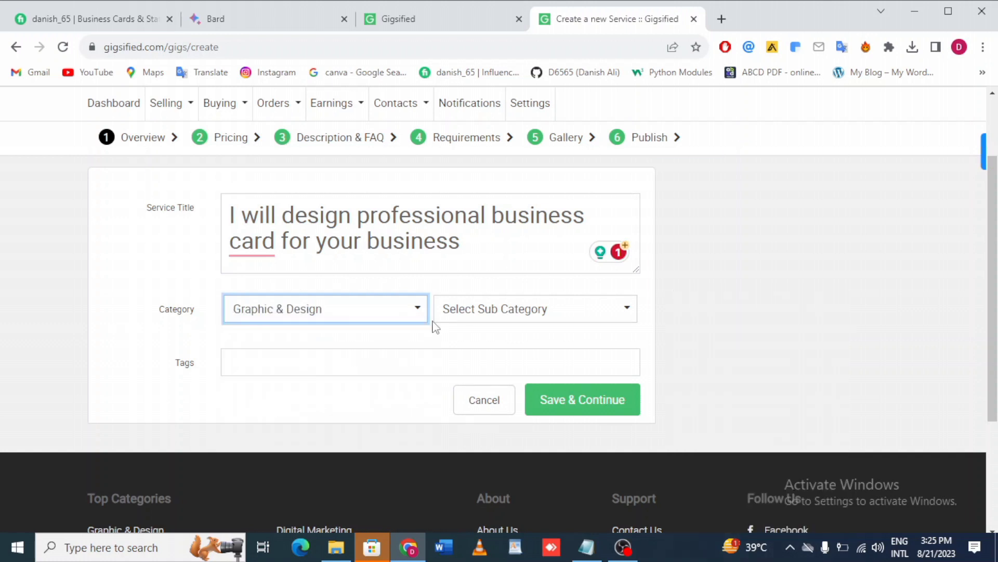
{"action": "left_click", "coordinate": [521, 312]}
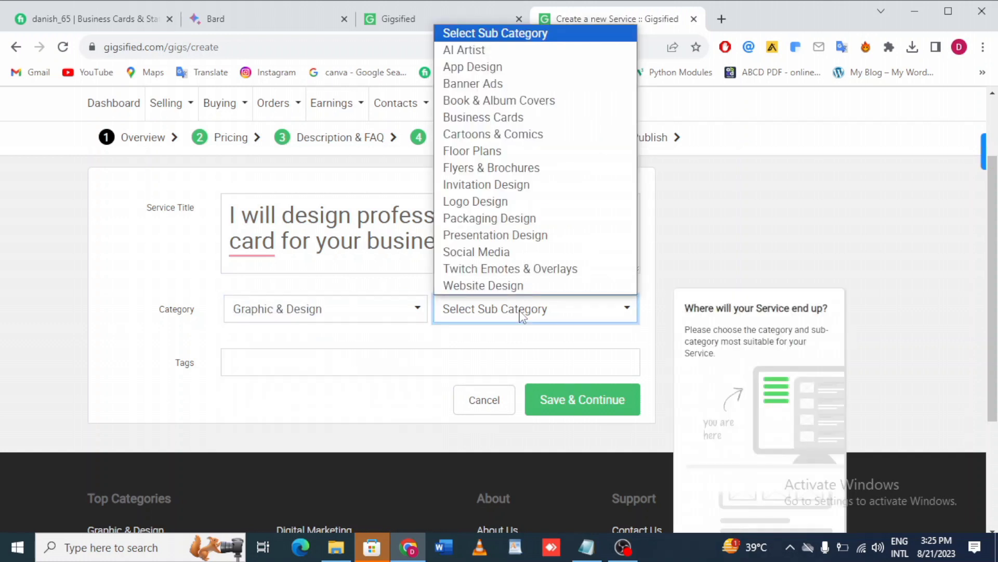
{"action": "left_click", "coordinate": [484, 118]}
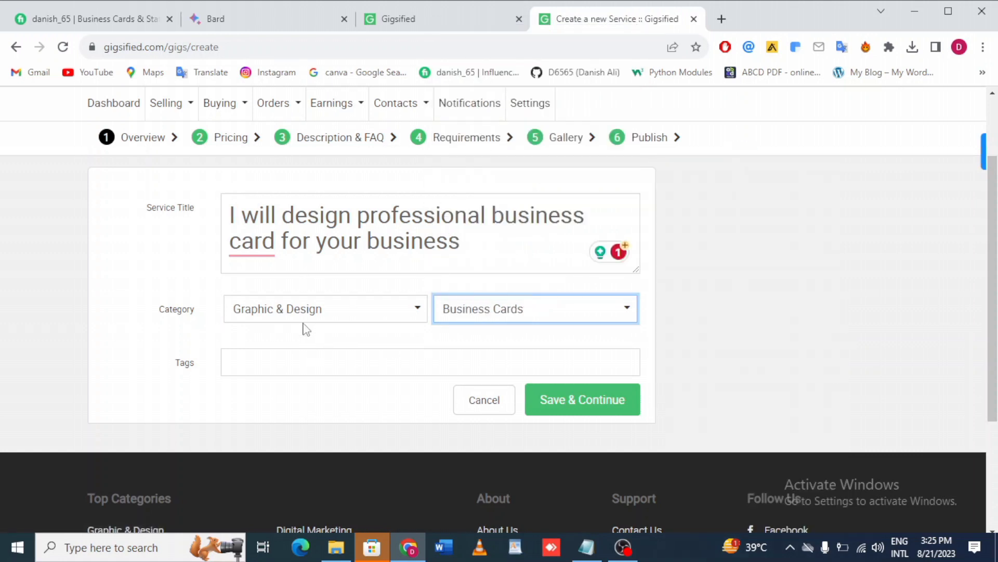
Add the tags Graphic Design and Business Card from the suggestions.
{"action": "mouse_move", "coordinate": [263, 361]}
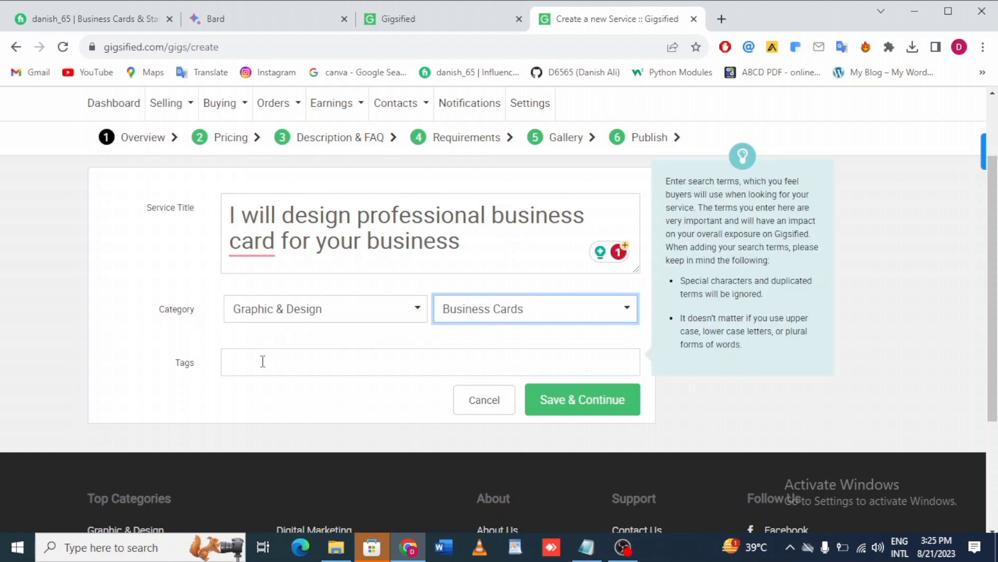
{"action": "left_click", "coordinate": [262, 361]}
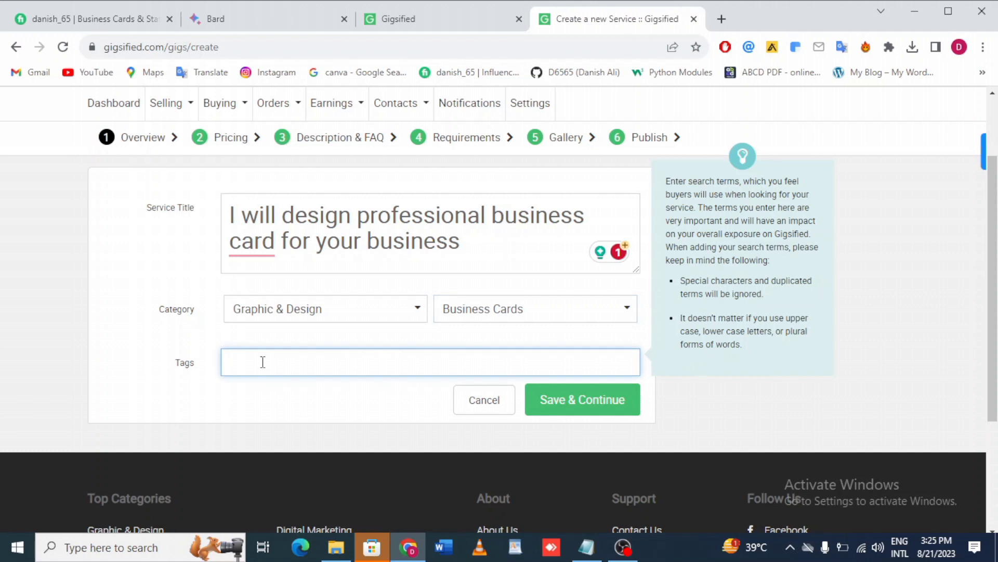
{"action": "type", "text": "gra"}
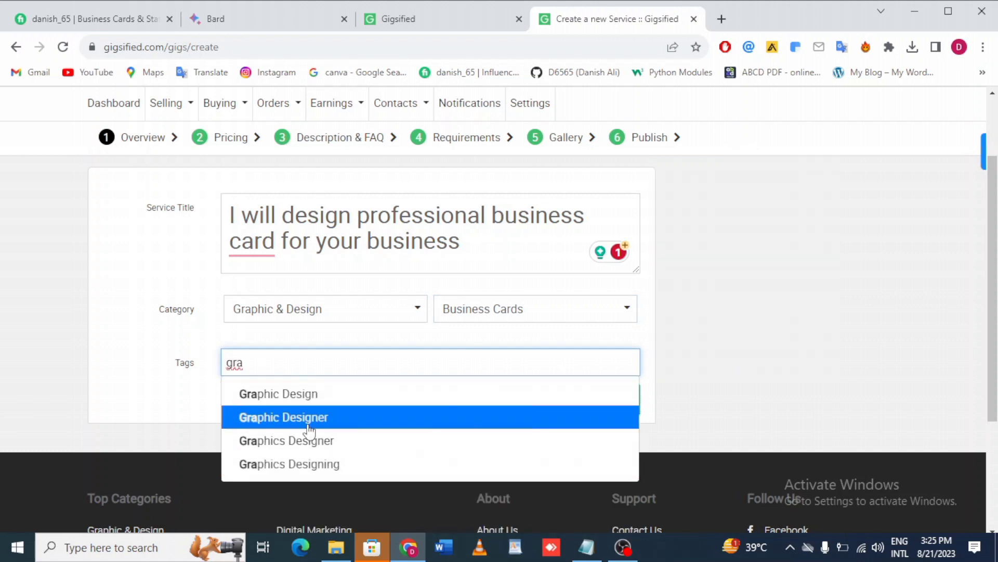
{"action": "left_click", "coordinate": [320, 395]}
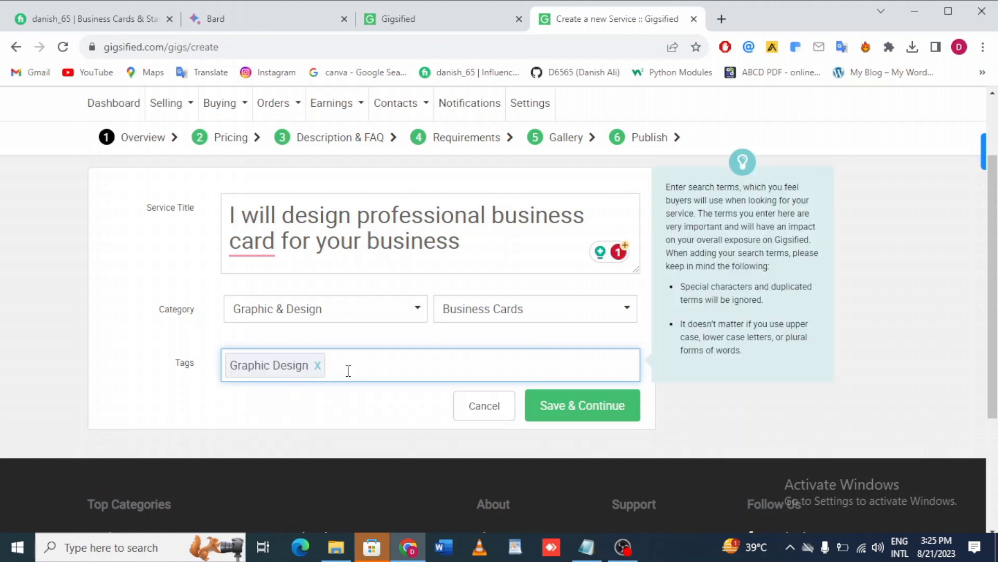
{"action": "type", "text": "busine"}
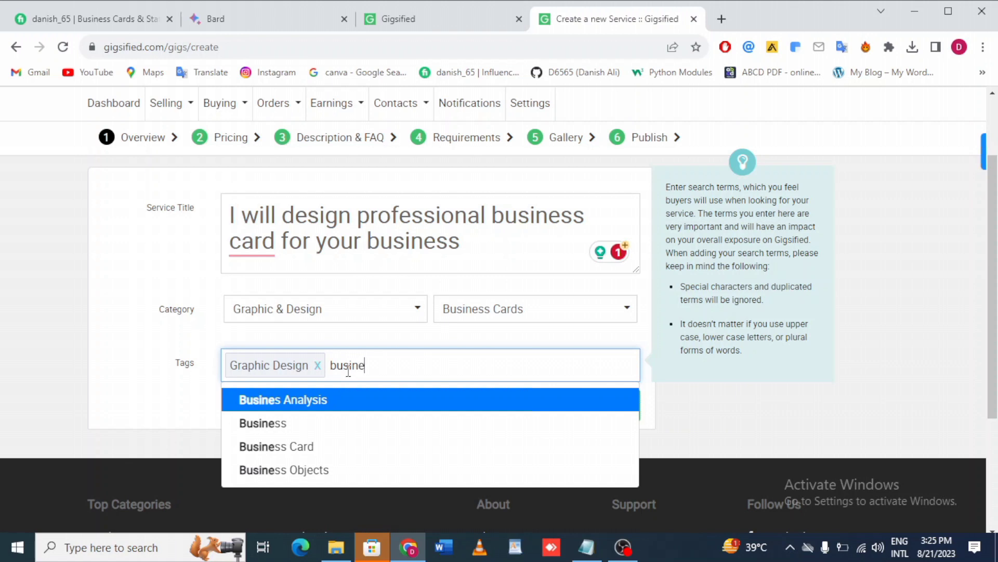
{"action": "type", "text": "e"}
{"action": "key", "text": "BackSpace"}
{"action": "type", "text": "s"}
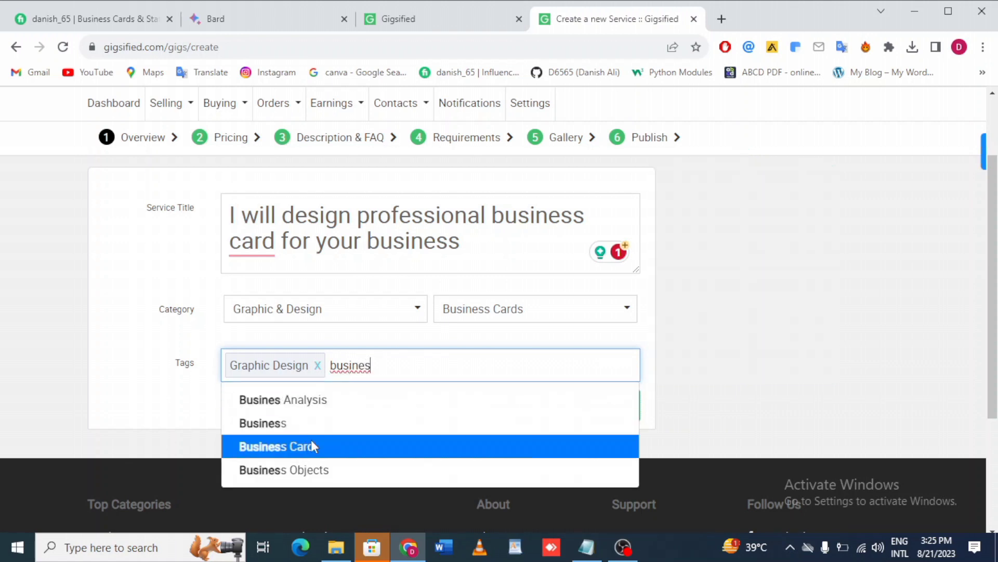
{"action": "left_click", "coordinate": [283, 446]}
Add the tags Business and design business card.
{"action": "type", "text": "bus"}
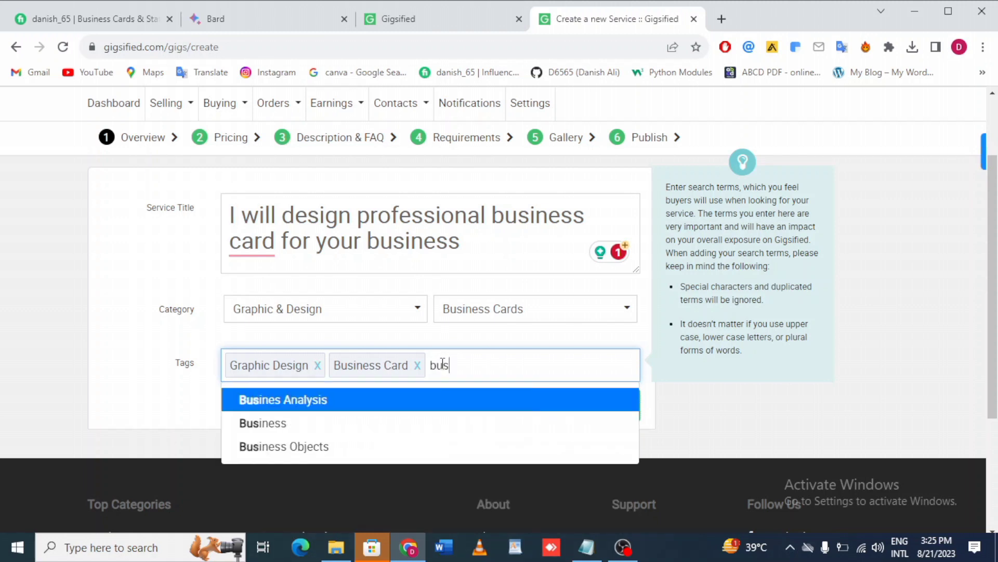
{"action": "type", "text": "iness"}
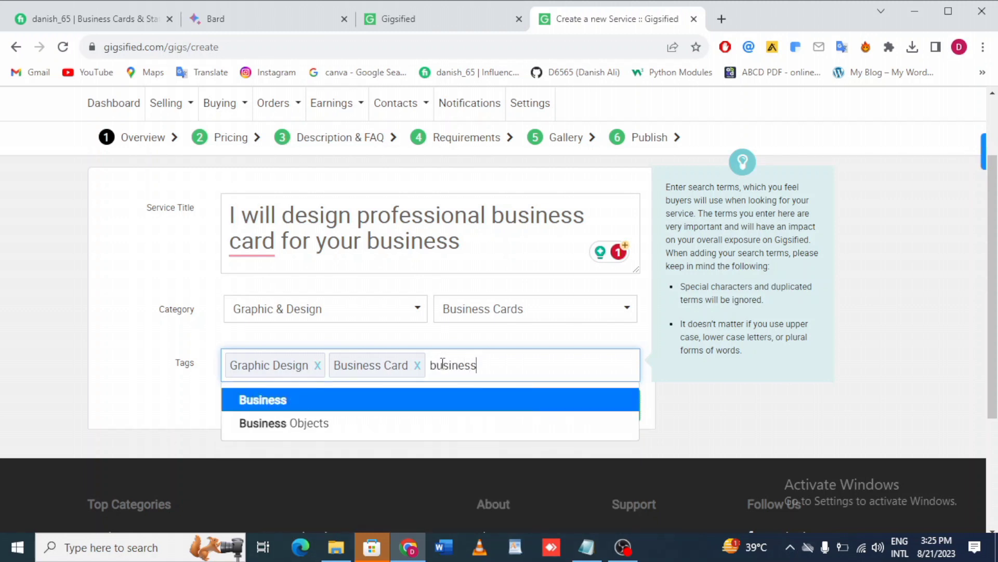
{"action": "key", "text": "Return"}
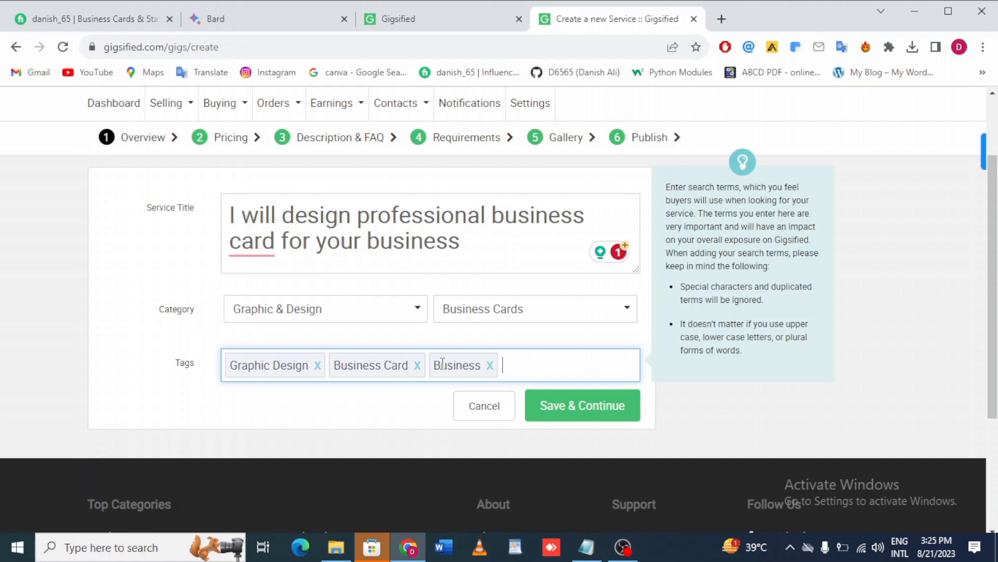
{"action": "type", "text": "desig"}
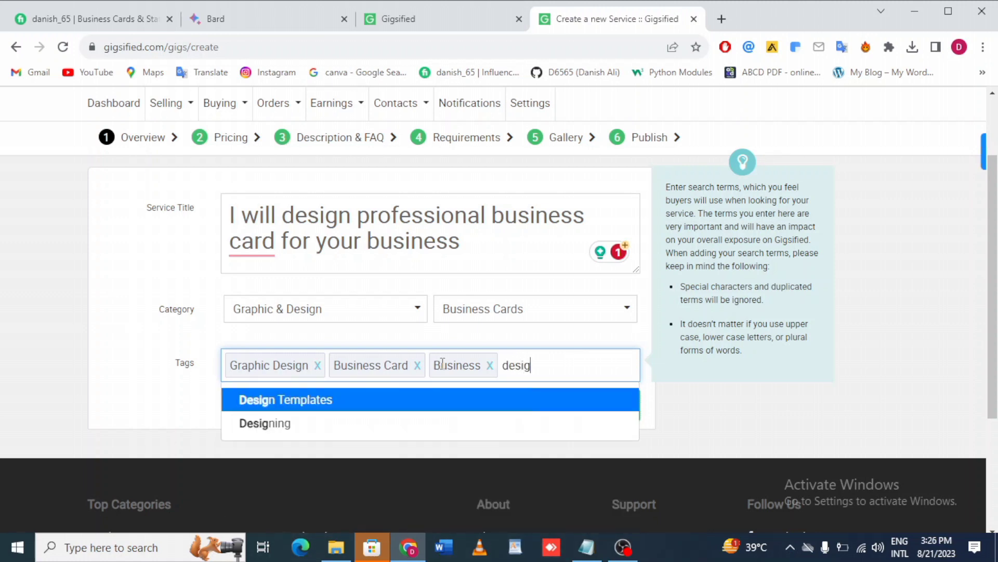
{"action": "type", "text": "n busin"}
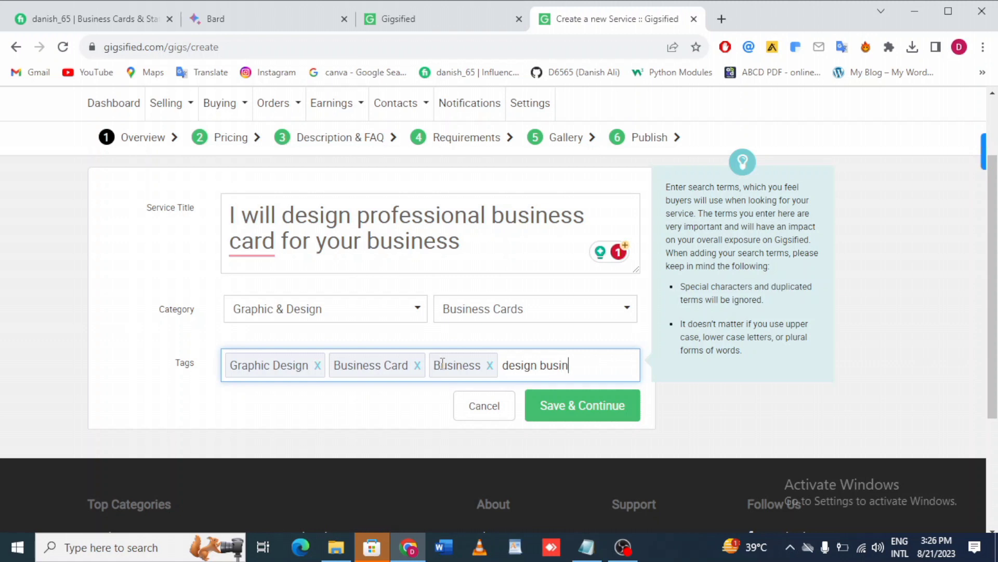
{"action": "type", "text": "ess card"}
{"action": "key", "text": "Return"}
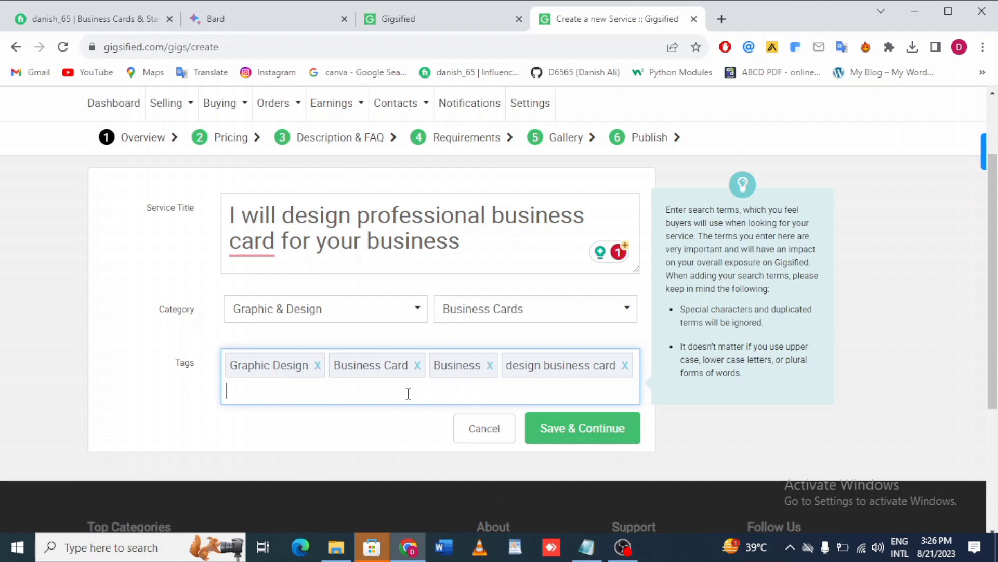
Add the tag invitation card.
{"action": "type", "text": "invi"}
{"action": "key", "text": "BackSpace"}
{"action": "key", "text": "BackSpace"}
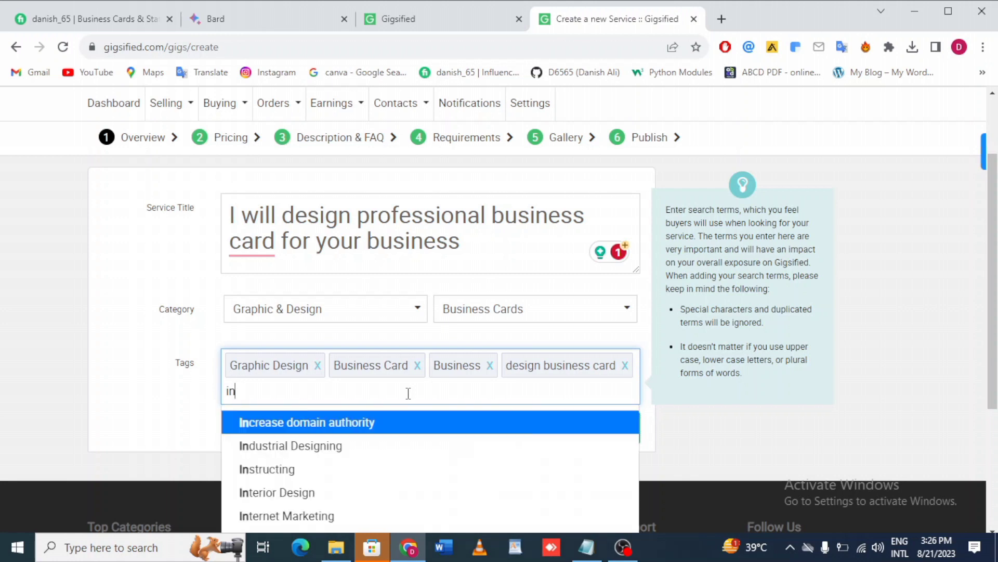
{"action": "scroll", "coordinate": [368, 463], "scroll_direction": "down", "scroll_amount": 2}
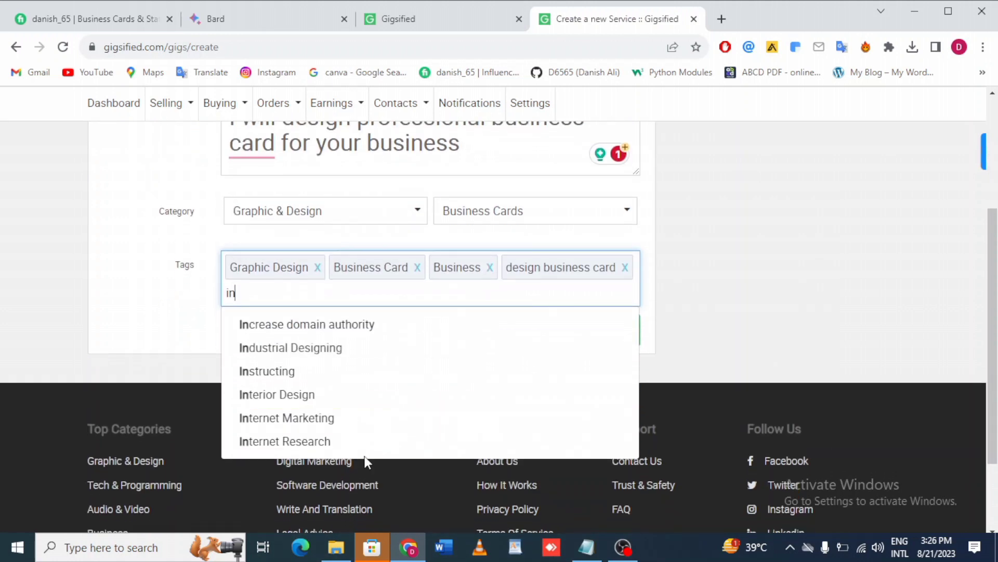
{"action": "scroll", "coordinate": [319, 342], "scroll_direction": "up", "scroll_amount": 2}
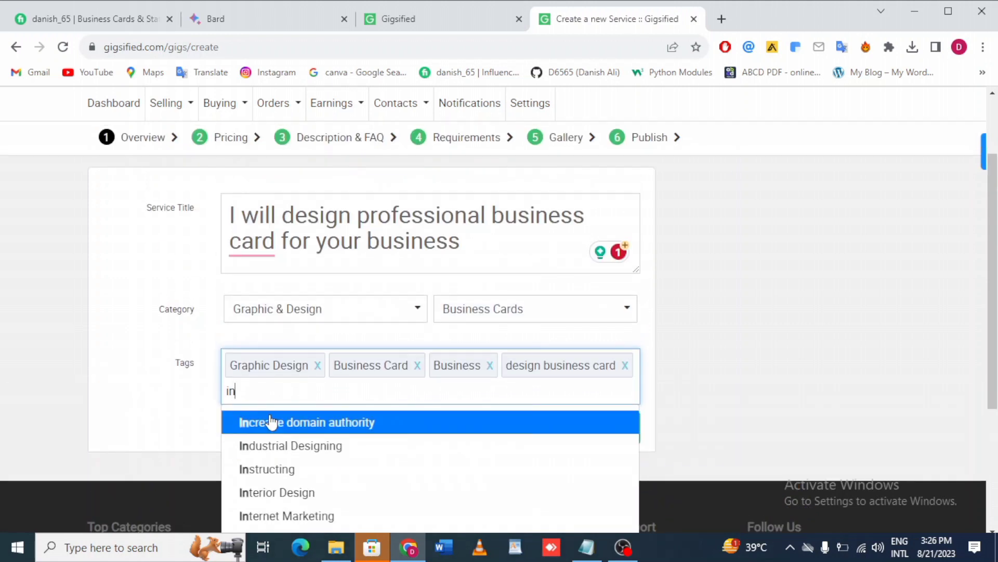
{"action": "type", "text": "vitation card"}
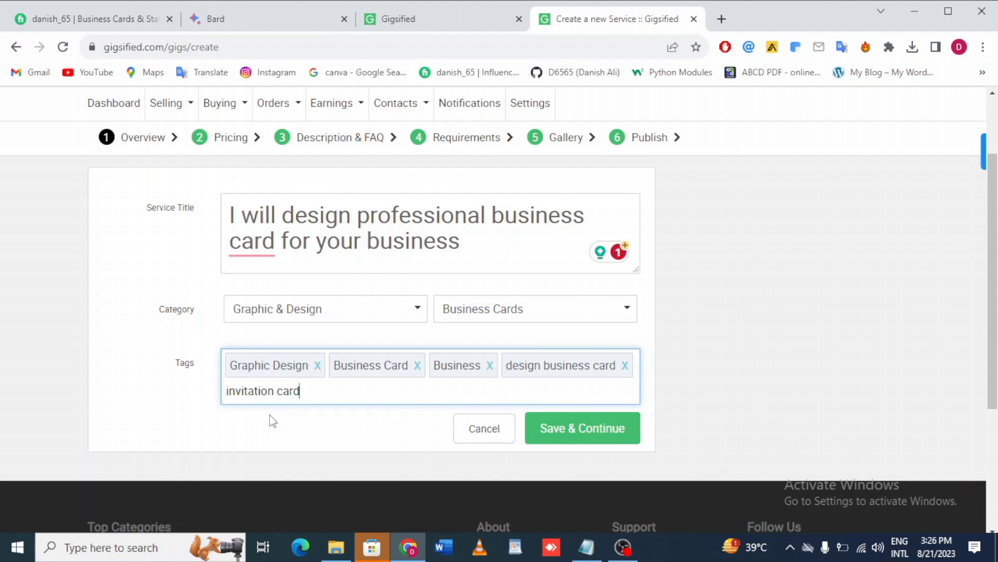
{"action": "mouse_move", "coordinate": [341, 397]}
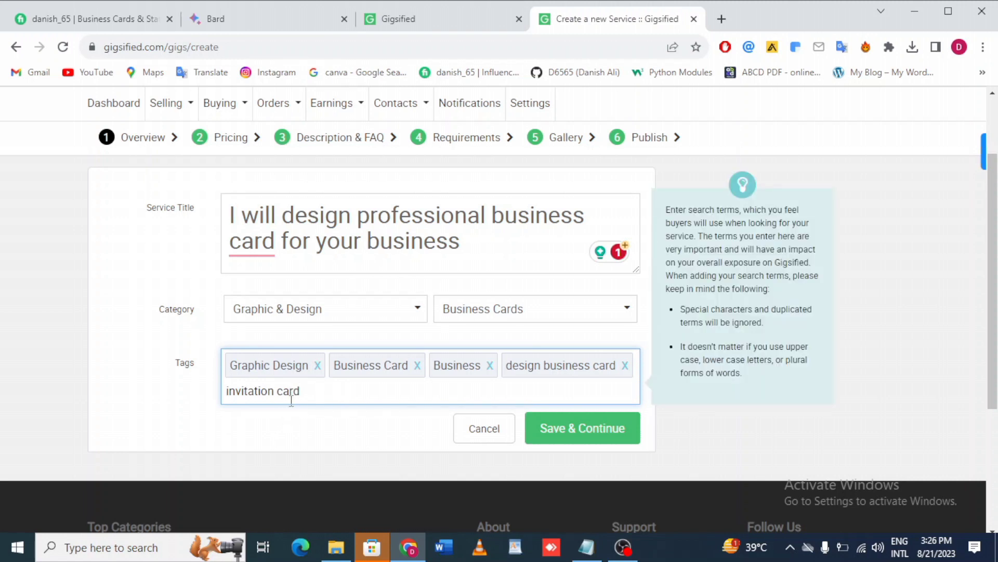
{"action": "left_click_drag", "start_coordinate": [280, 395], "coordinate": [308, 392]}
{"action": "left_click", "coordinate": [307, 393]}
{"action": "key", "text": "Return"}
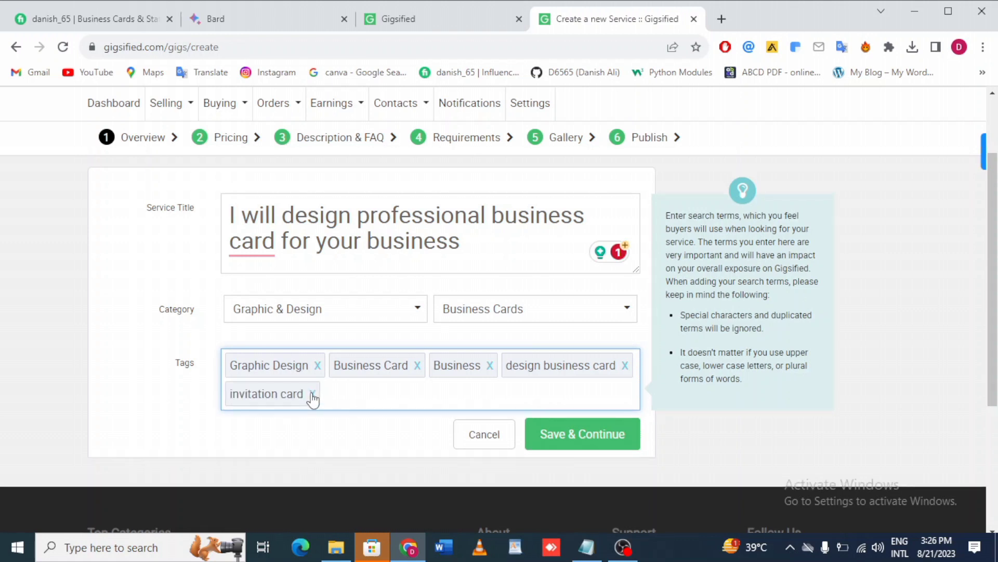
Add the tags Graphic Designer, Graphics Designing and Graphics Designer from the suggestions.
{"action": "type", "text": "ga"}
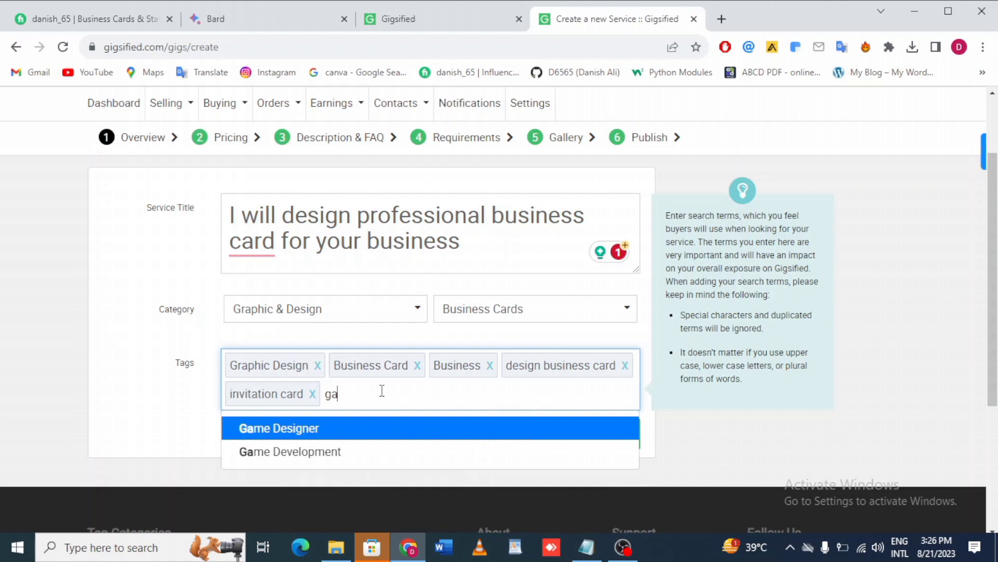
{"action": "type", "text": "raph"}
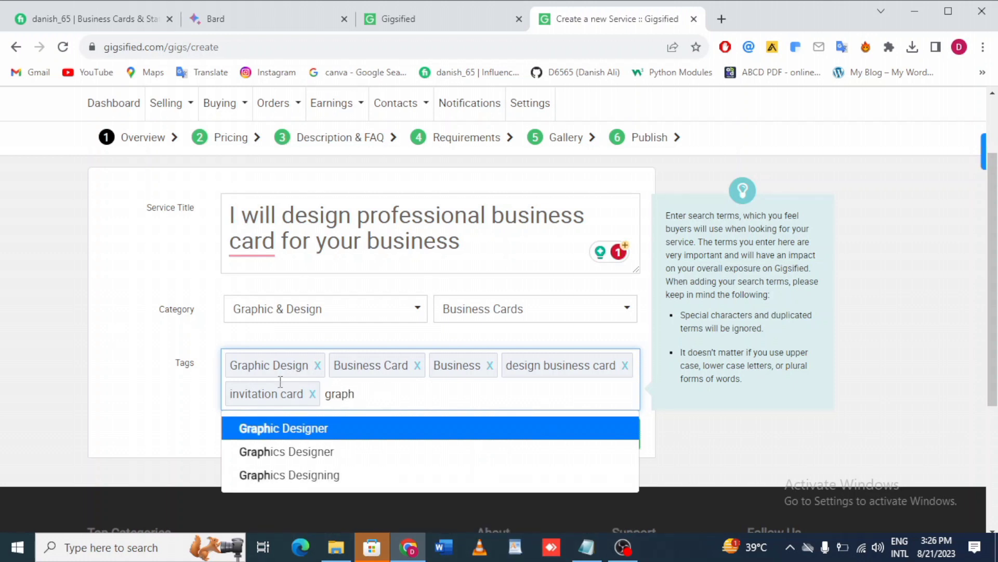
{"action": "left_click", "coordinate": [309, 435]}
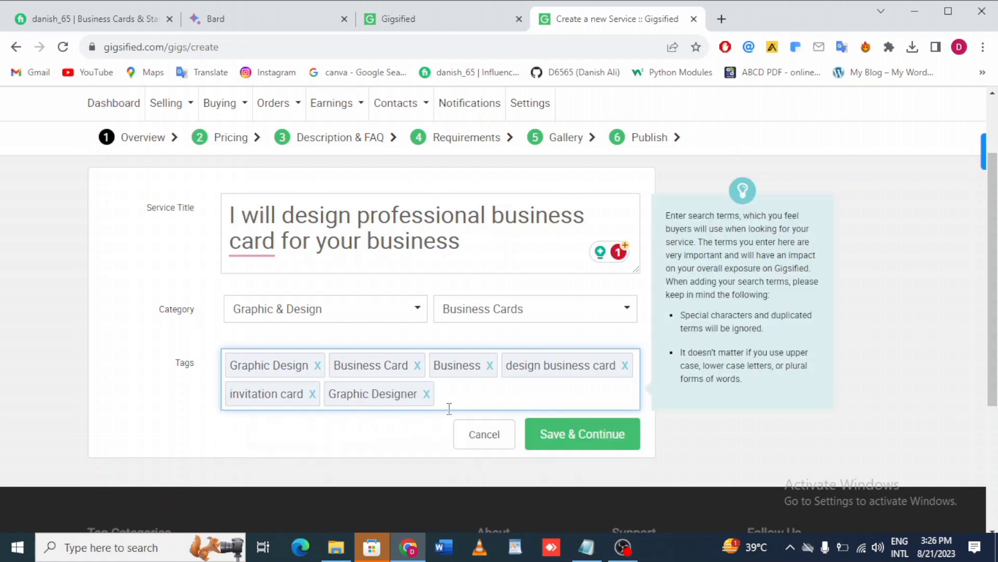
{"action": "type", "text": "gra"}
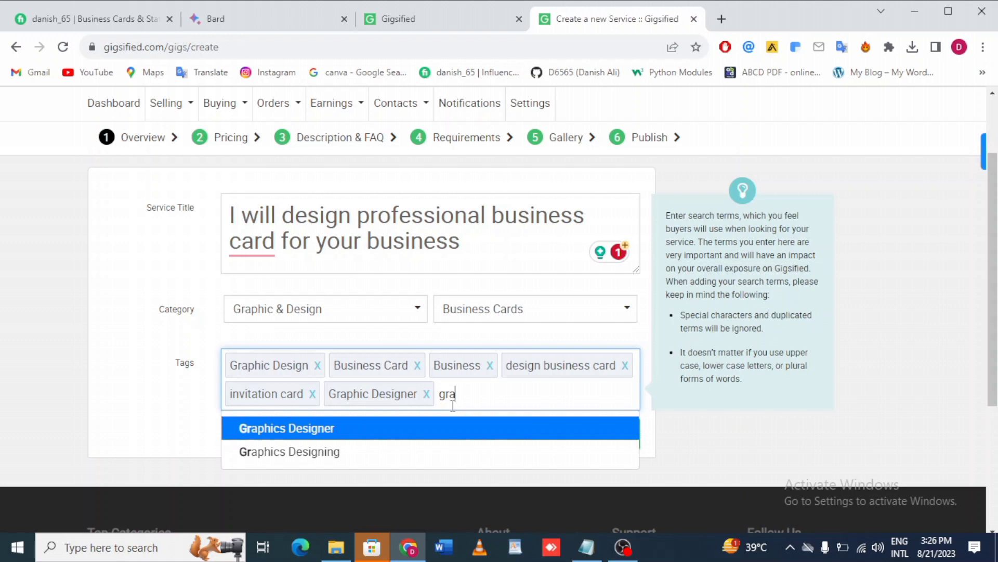
{"action": "type", "text": "phi"}
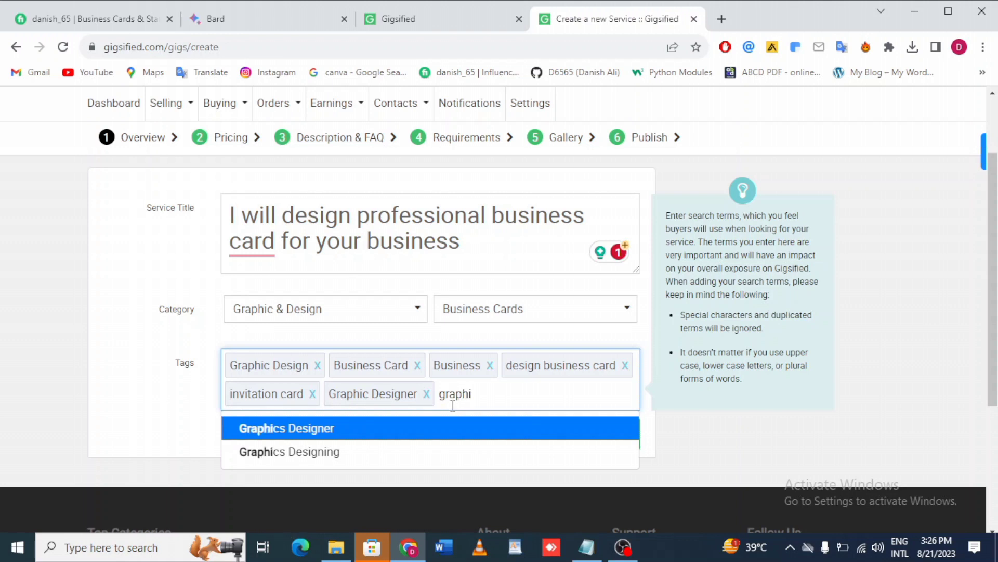
{"action": "left_click", "coordinate": [319, 452]}
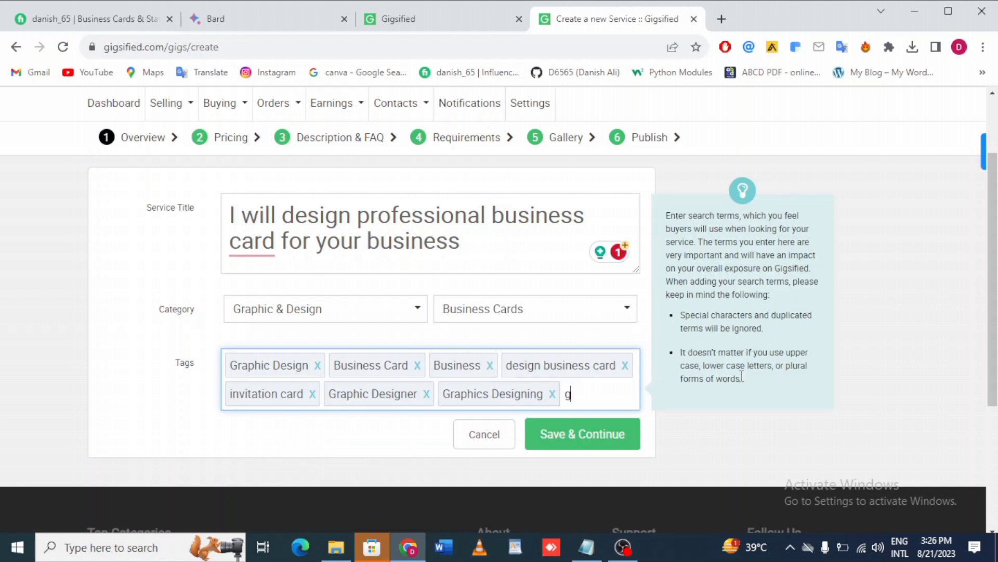
{"action": "type", "text": "grap"}
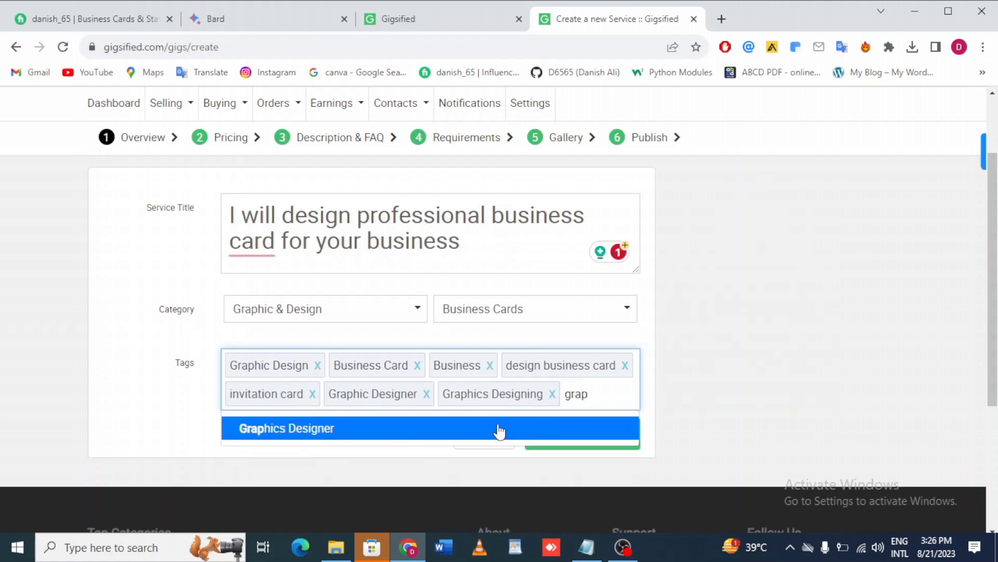
{"action": "left_click", "coordinate": [351, 427]}
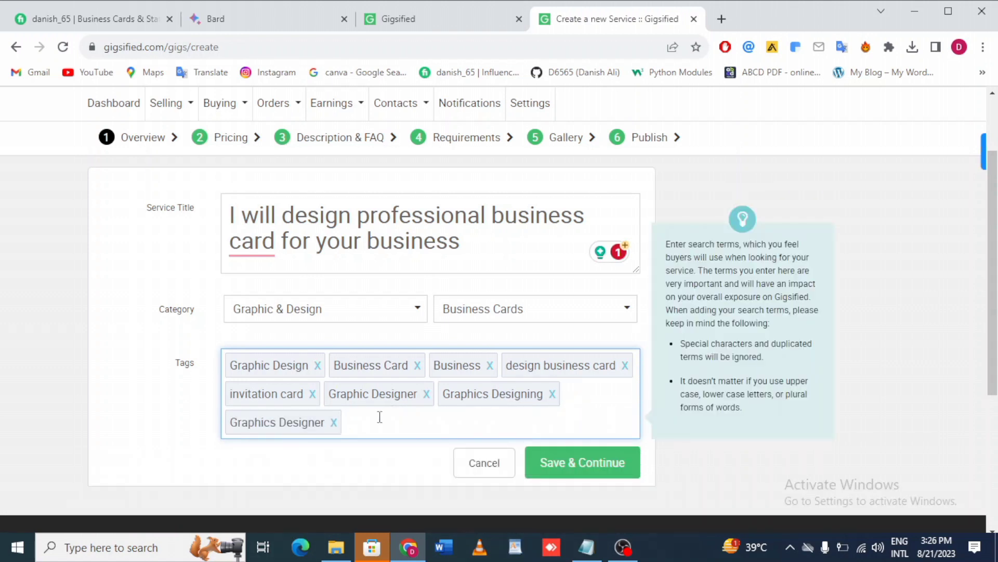
Add the tag card.
{"action": "type", "text": "card"}
{"action": "key", "text": "Return"}
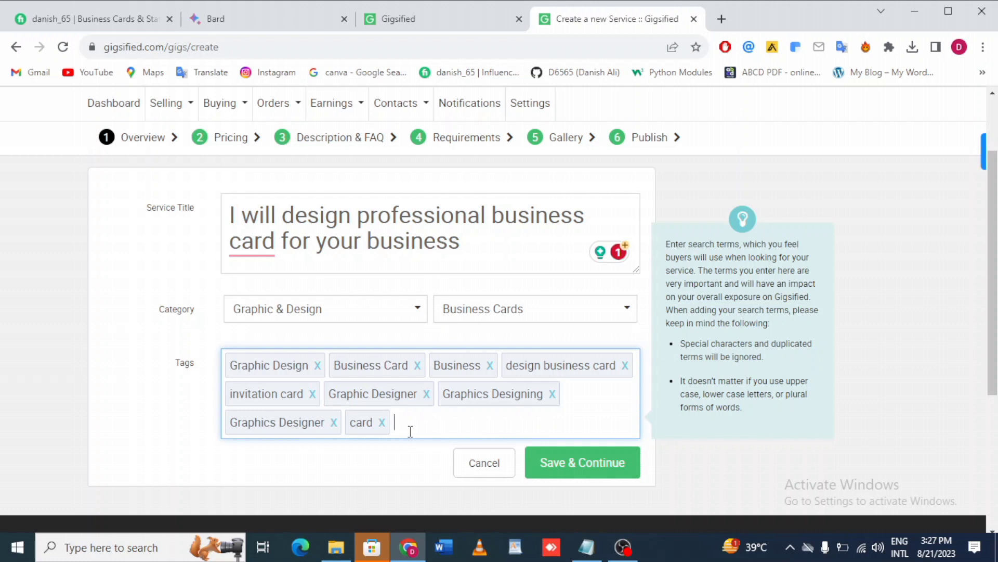
Save the overview details and continue to the pricing packages.
{"action": "left_click", "coordinate": [586, 470]}
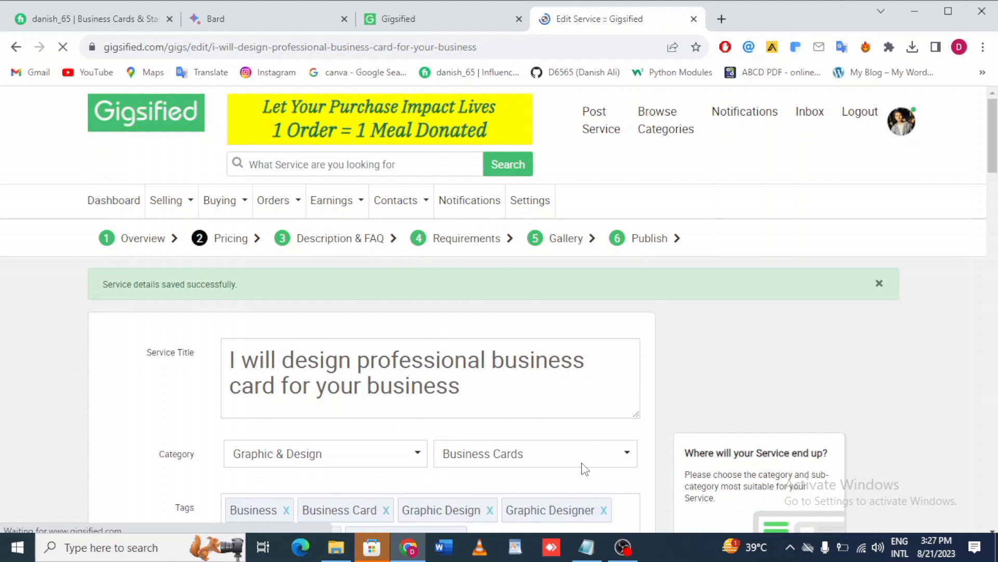
{"action": "scroll", "coordinate": [432, 317], "scroll_direction": "down", "scroll_amount": 2}
{"action": "left_click", "coordinate": [324, 312]}
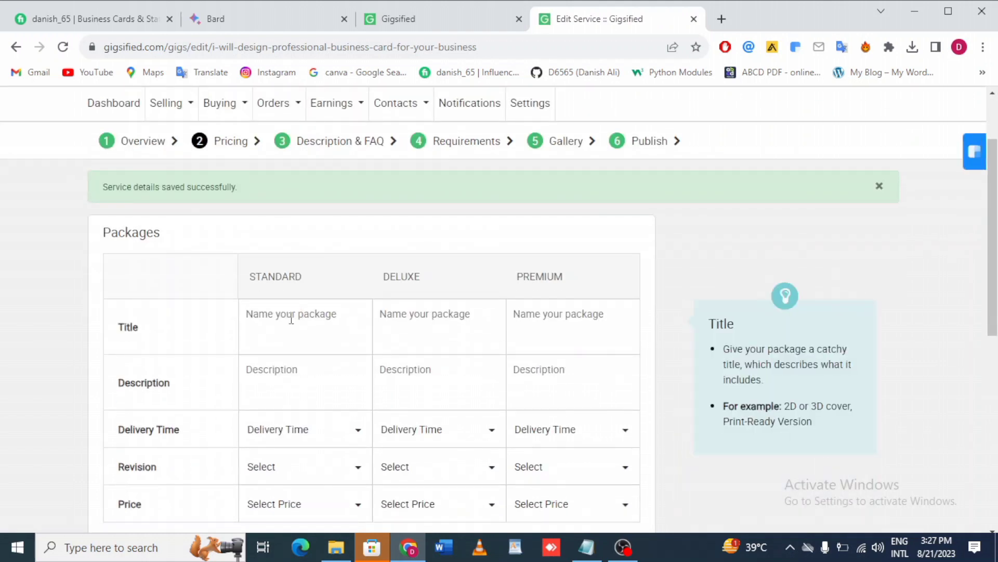
Enter the Standard package description as 1 Professional and Unique business card.
{"action": "scroll", "coordinate": [255, 323], "scroll_direction": "down", "scroll_amount": 2}
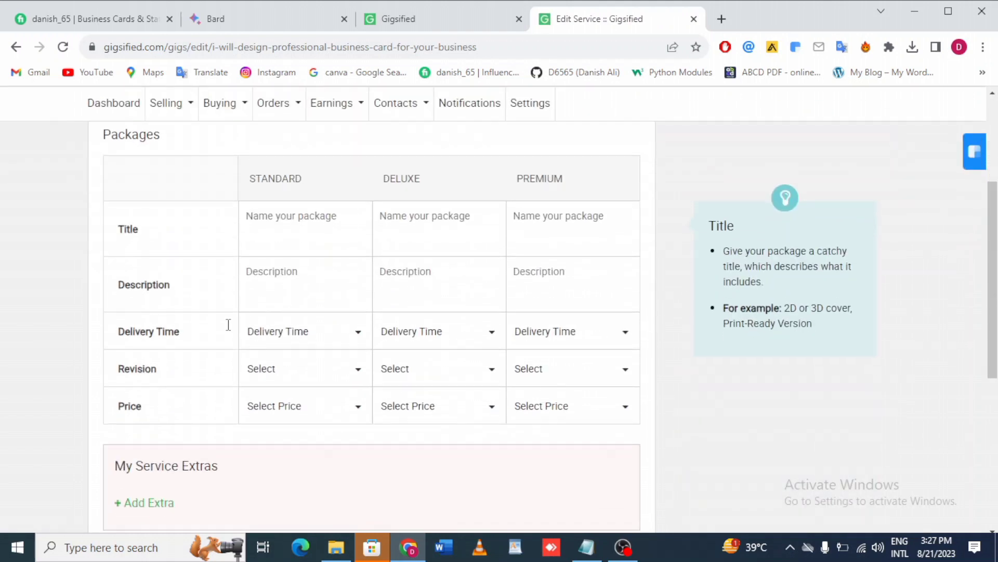
{"action": "left_click", "coordinate": [298, 280]}
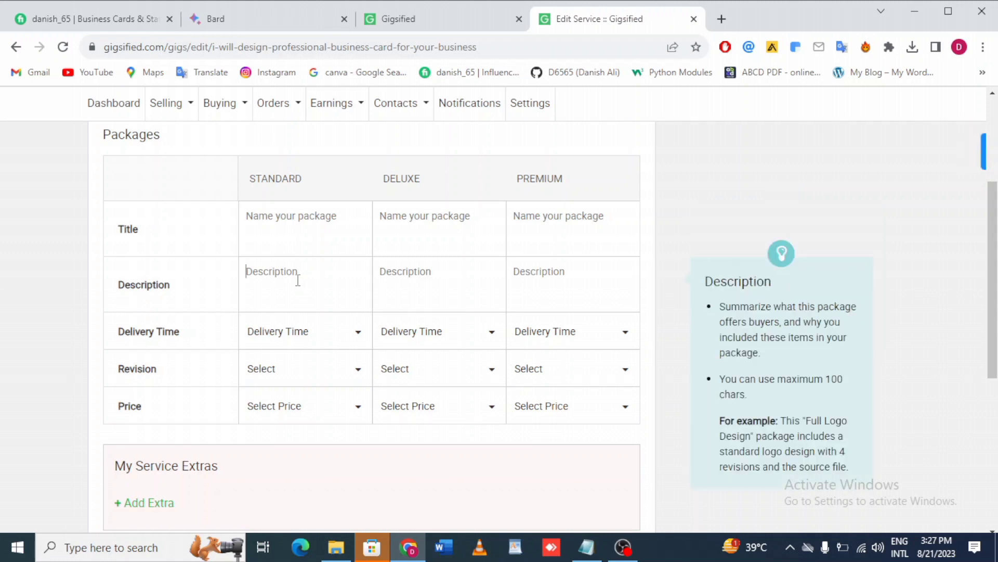
{"action": "type", "text": "1"}
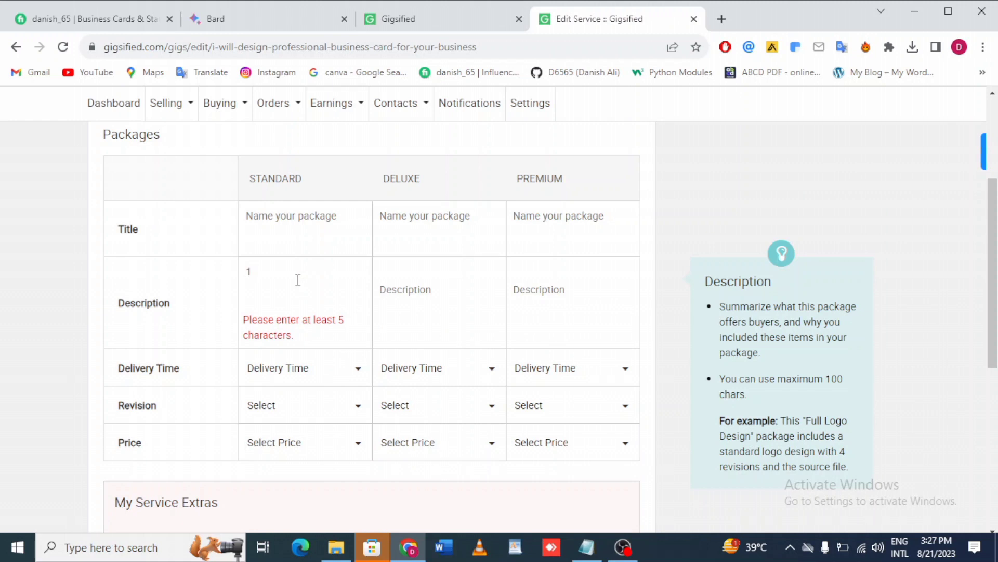
{"action": "type", "text": "PR"}
{"action": "key", "text": "BackSpace"}
{"action": "type", "text": "rofessional and "}
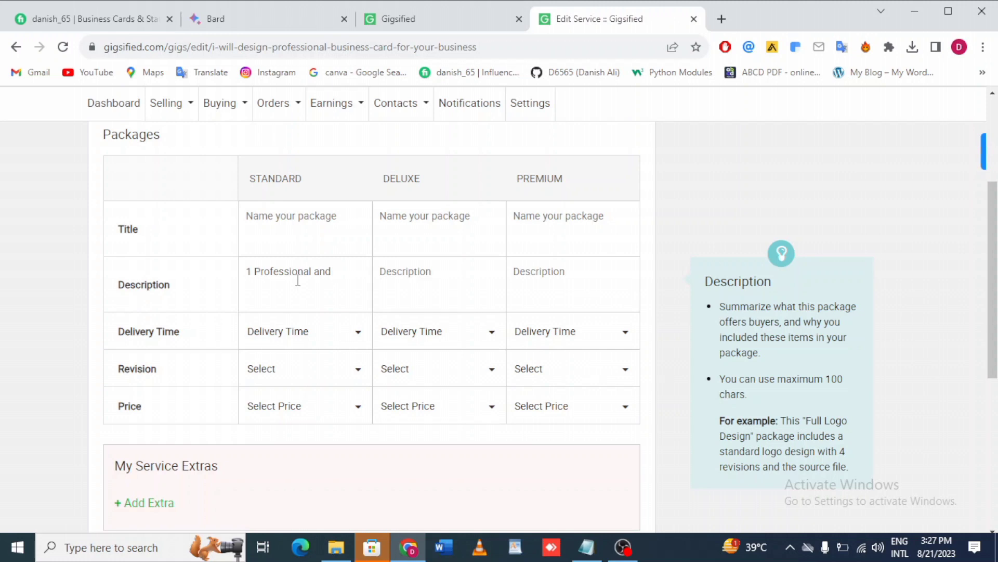
{"action": "type", "text": "Unique business card"}
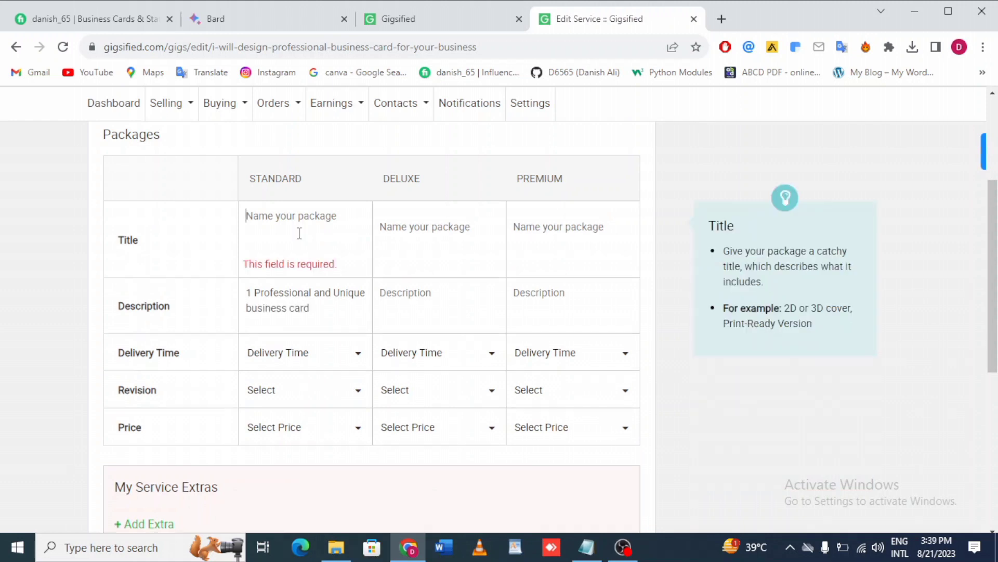
Set the Standard package title to Basic business card design.
{"action": "type", "text": "Basic"}
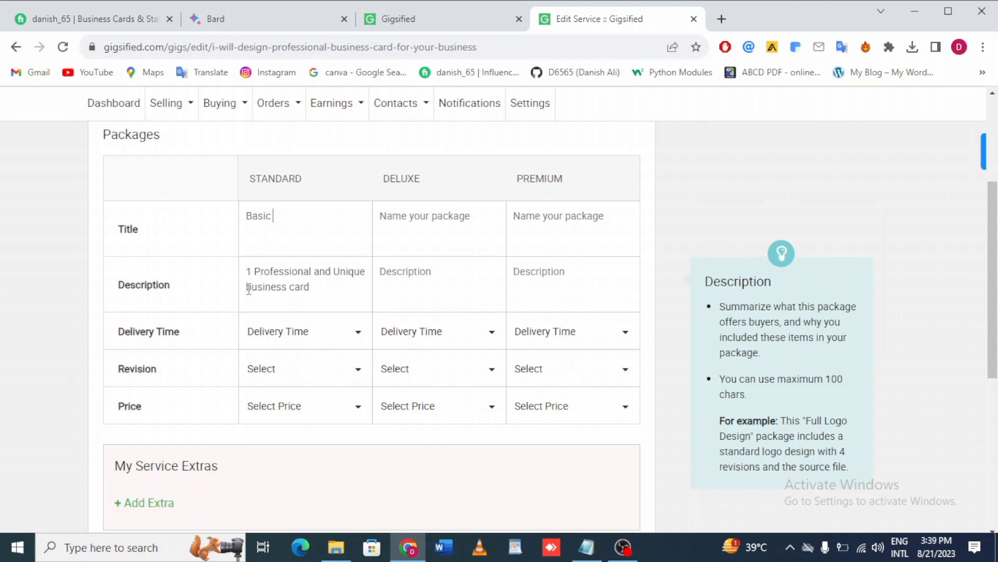
{"action": "left_click_drag", "start_coordinate": [248, 289], "coordinate": [310, 290]}
{"action": "key", "text": "ctrl+c"}
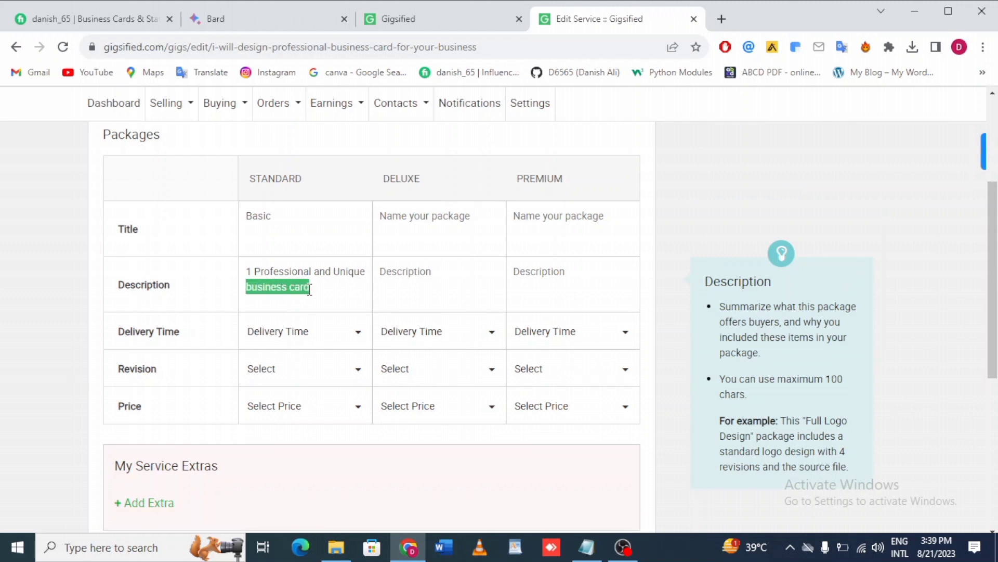
{"action": "left_click", "coordinate": [319, 224]}
{"action": "key", "text": "ctrl+v"}
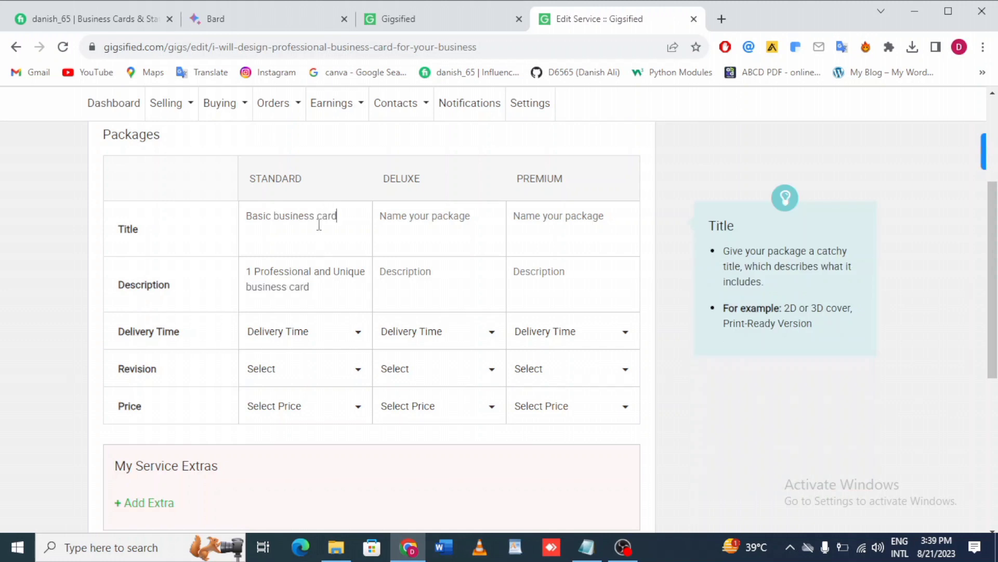
{"action": "type", "text": "design"}
{"action": "left_click_drag", "start_coordinate": [273, 215], "coordinate": [305, 240]}
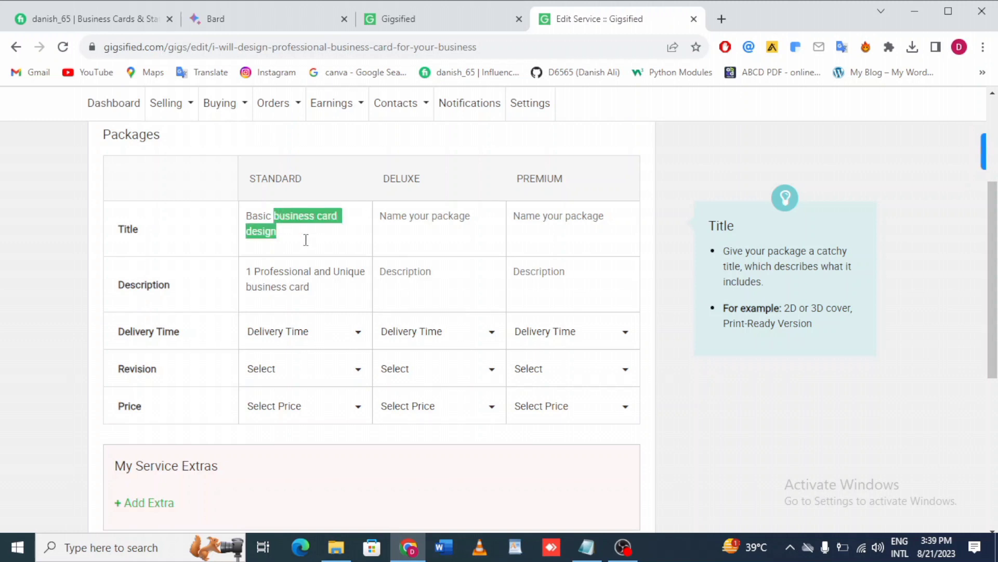
Set the Deluxe package title to Advance business card design.
{"action": "left_click", "coordinate": [408, 228]}
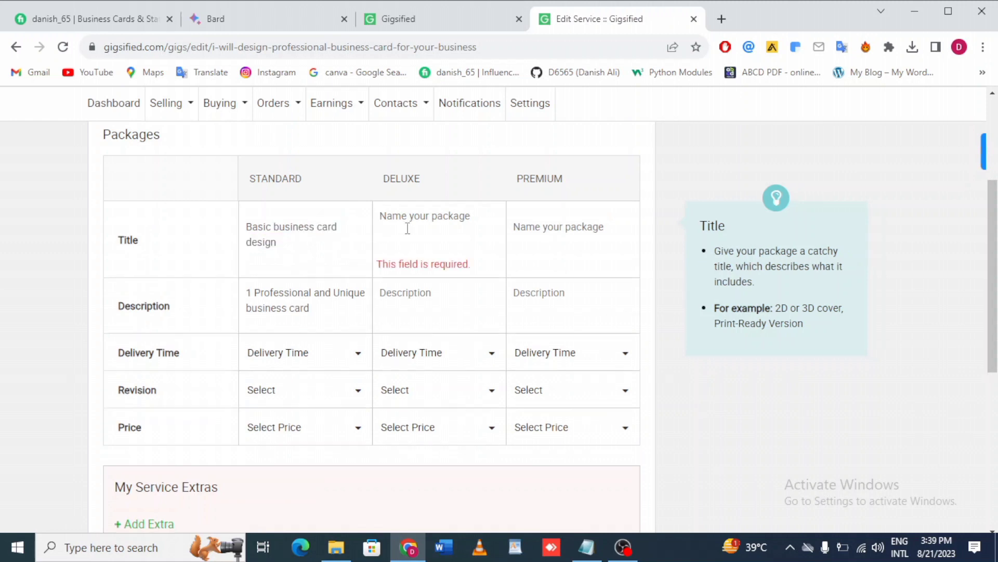
{"action": "type", "text": "Adva"}
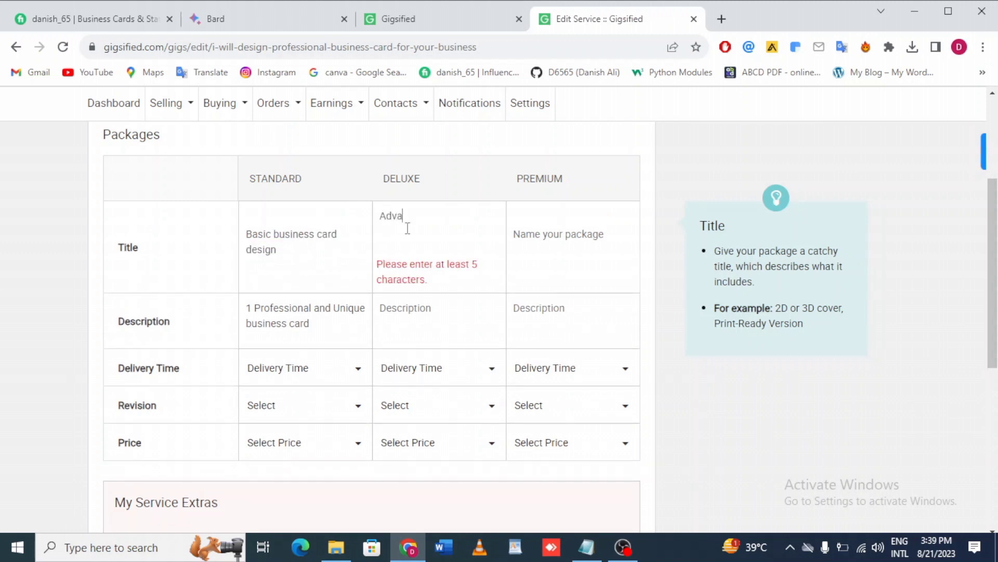
{"action": "type", "text": "nce"}
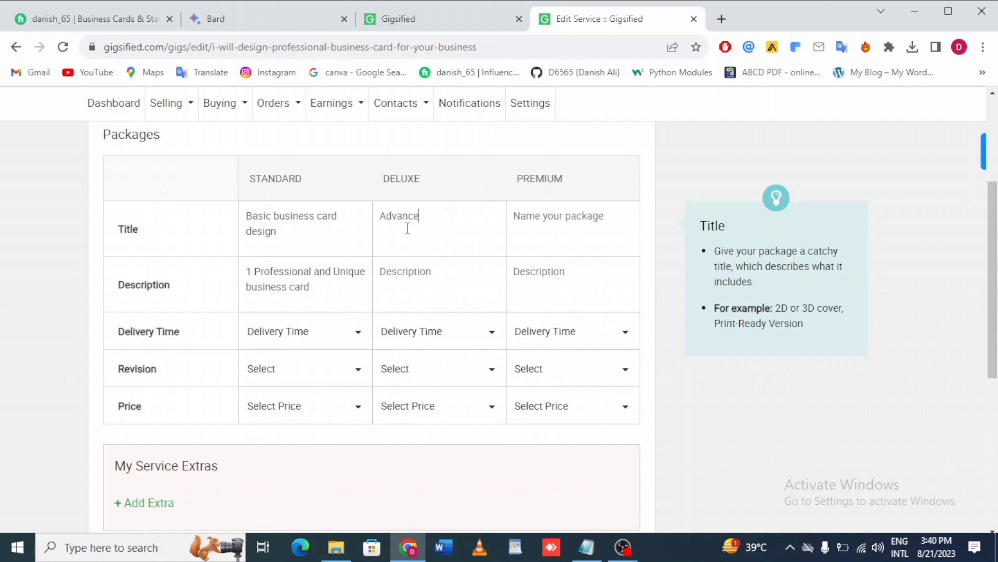
{"action": "type", "text": " business card design"}
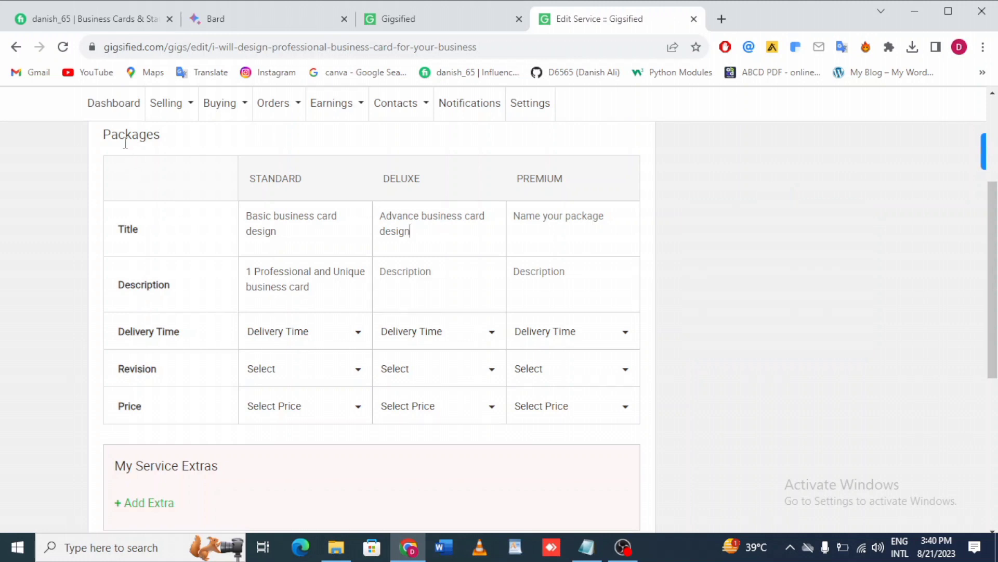
Set the Premium package title to Premium business card design.
{"action": "left_click", "coordinate": [547, 232]}
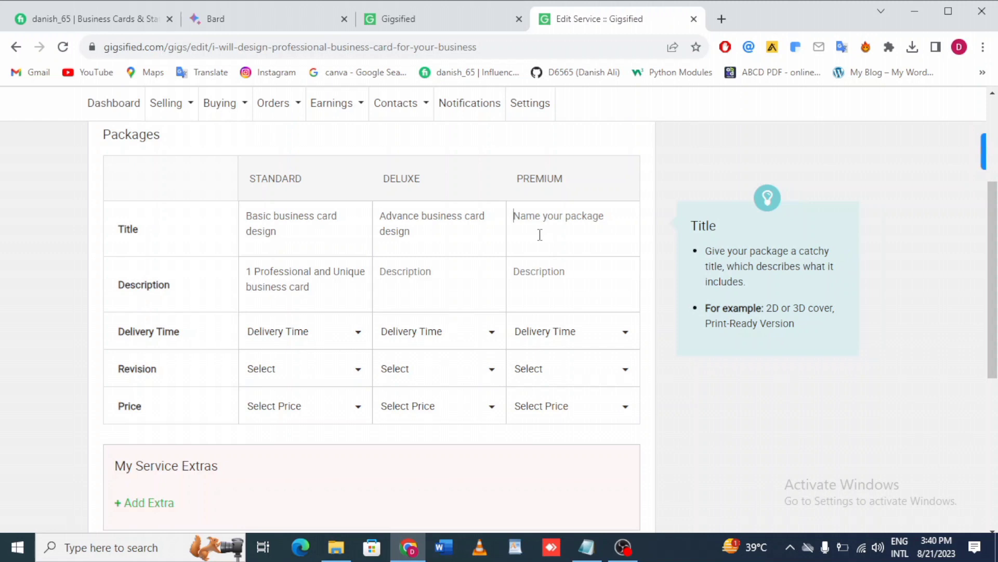
{"action": "type", "text": "P"}
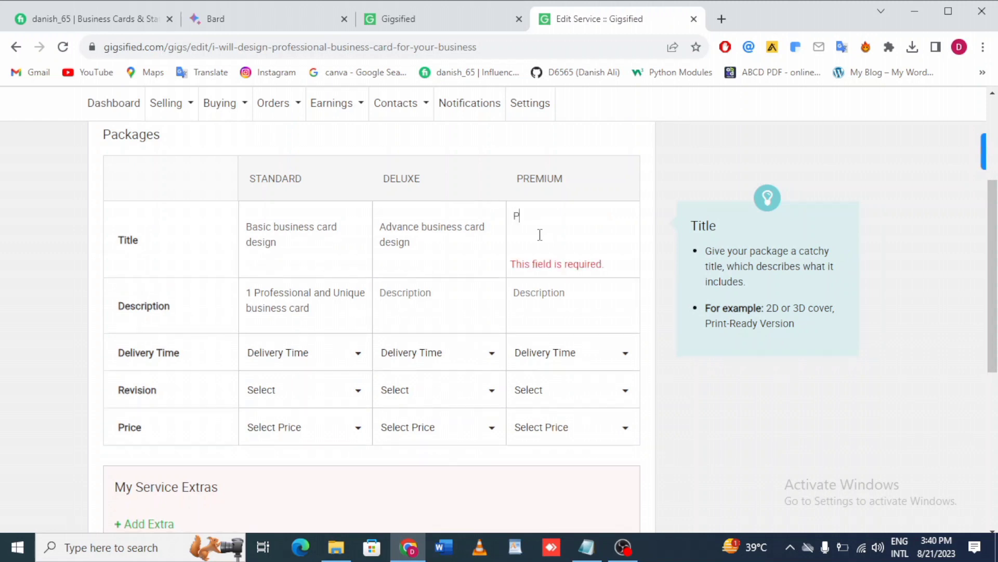
{"action": "type", "text": "remi"}
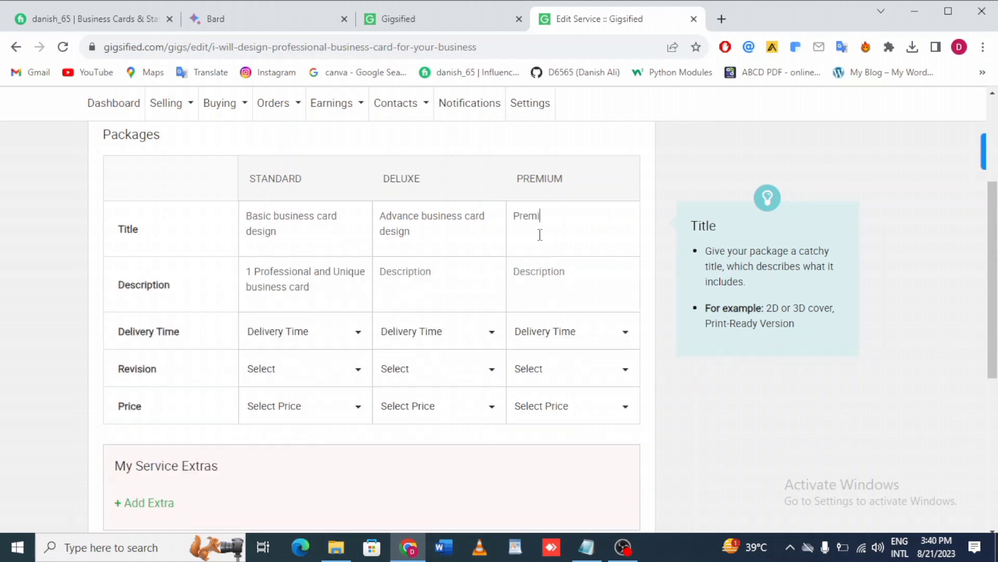
{"action": "type", "text": "um business card design"}
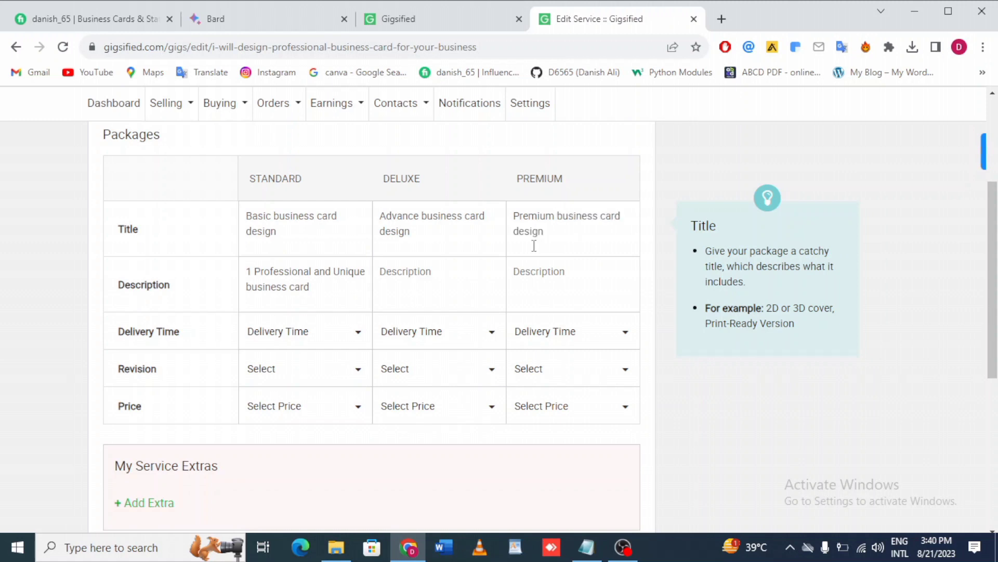
Copy the Standard description into the Deluxe package and change it to 3 Professional and Unique business card.
{"action": "left_click", "coordinate": [405, 275]}
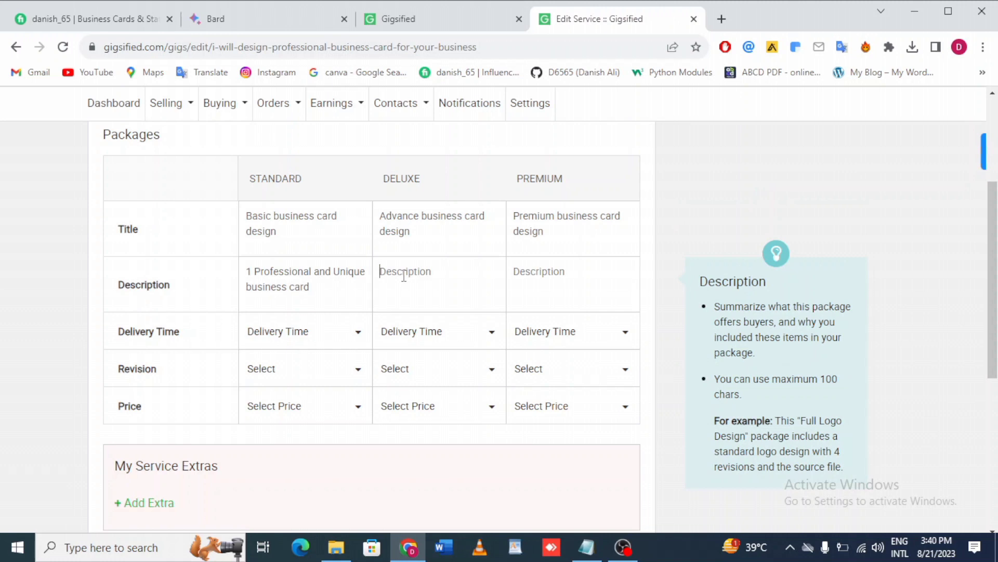
{"action": "left_click_drag", "start_coordinate": [248, 270], "coordinate": [327, 302]}
{"action": "key", "text": "ctrl+c"}
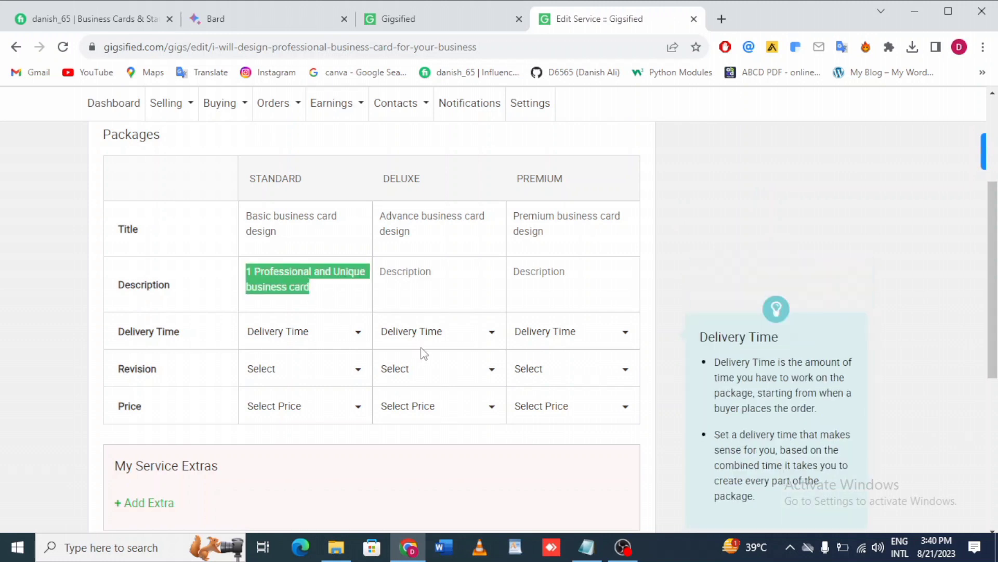
{"action": "left_click", "coordinate": [410, 286]}
{"action": "key", "text": "ctrl+v"}
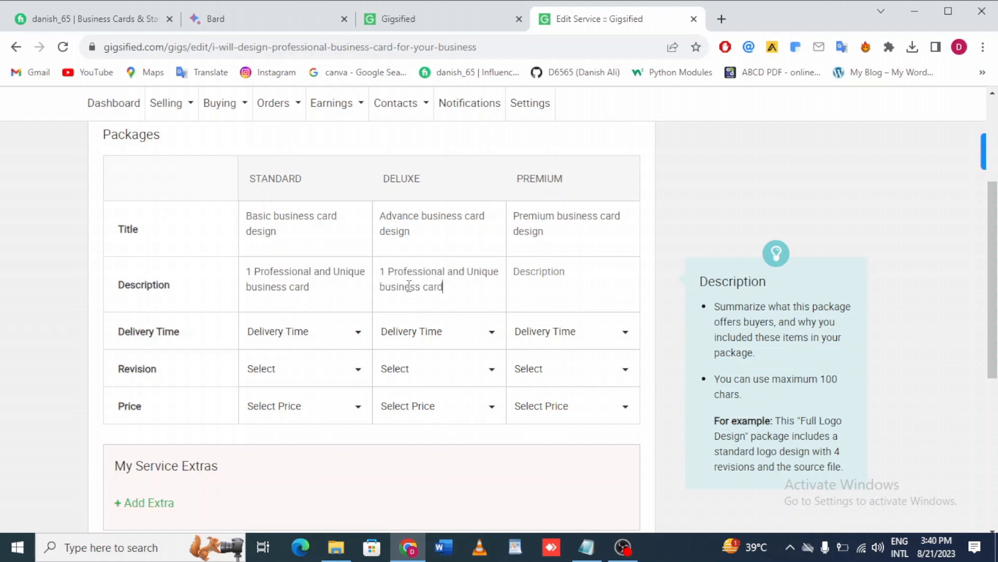
{"action": "left_click", "coordinate": [388, 271]}
{"action": "key", "text": "BackSpace"}
{"action": "key", "text": "BackSpace"}
{"action": "type", "text": "3"}
Paste the description into the Premium package and change it to 6 Professional and Unique business card.
{"action": "left_click", "coordinate": [516, 273]}
{"action": "key", "text": "ctrl+v"}
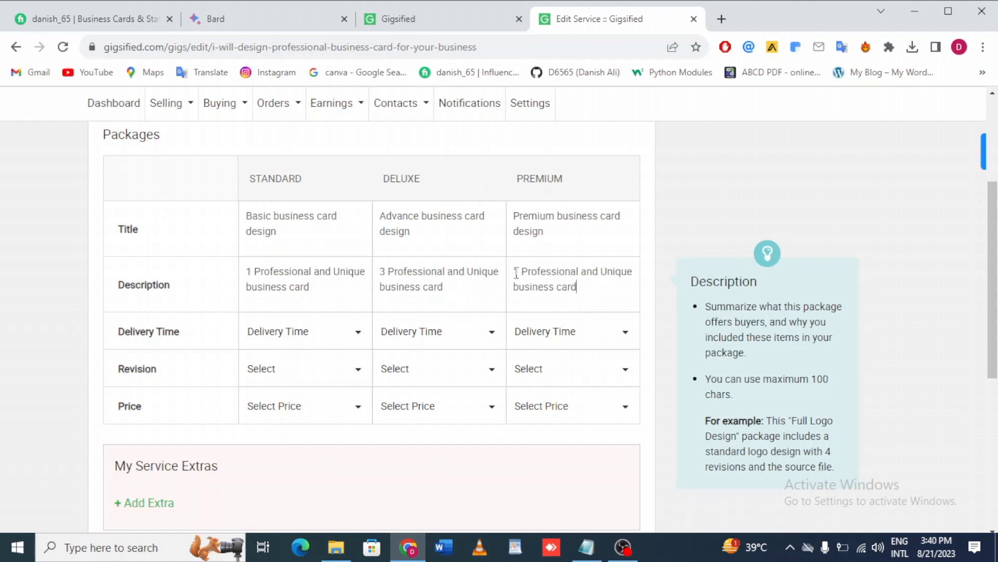
{"action": "left_click", "coordinate": [520, 272]}
{"action": "key", "text": "BackSpace"}
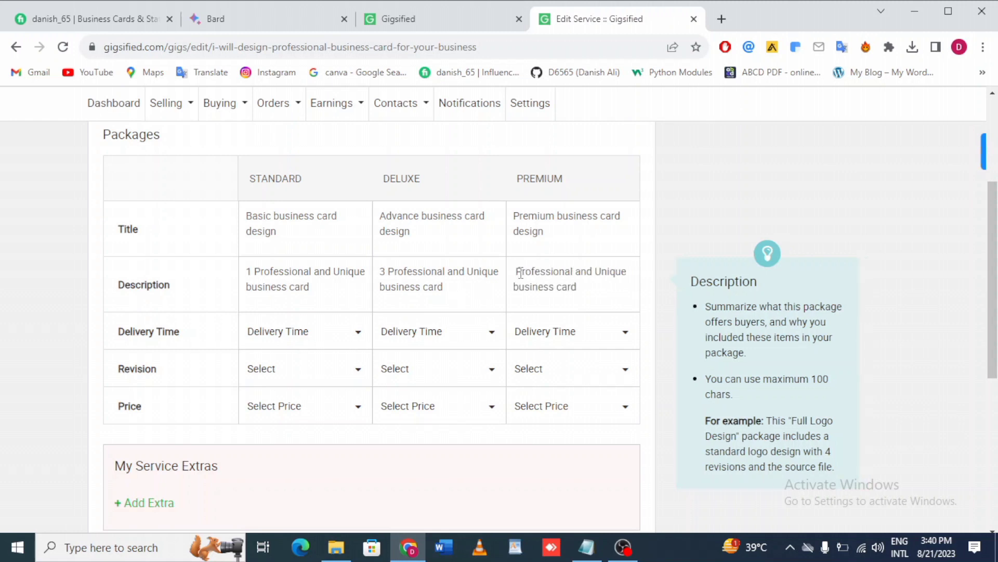
{"action": "type", "text": "6"}
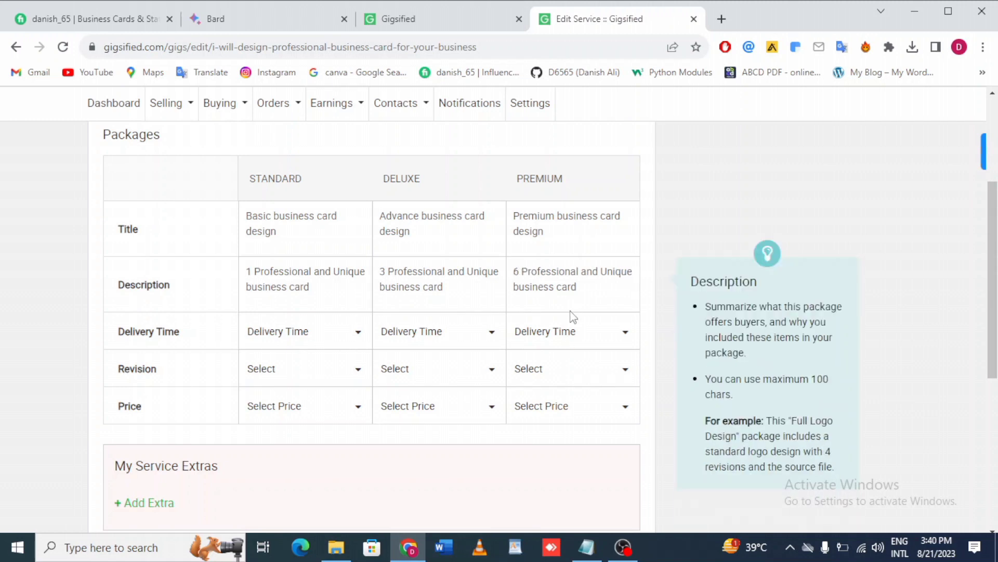
Set delivery times to 1 Day, 2 Days and 4 Days Delivery for Standard, Deluxe and Premium.
{"action": "left_click", "coordinate": [319, 330]}
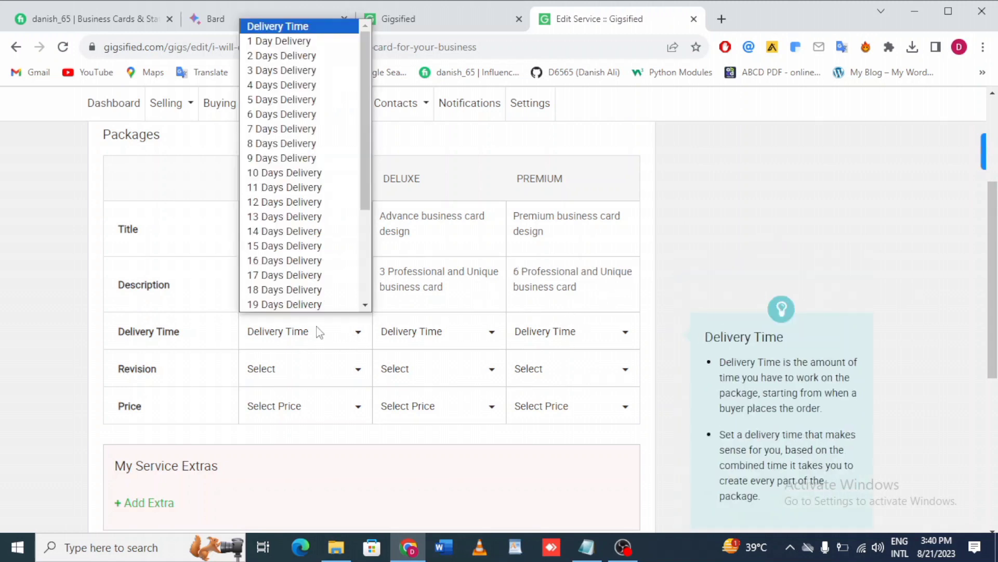
{"action": "left_click", "coordinate": [281, 47]}
{"action": "left_click", "coordinate": [408, 331]}
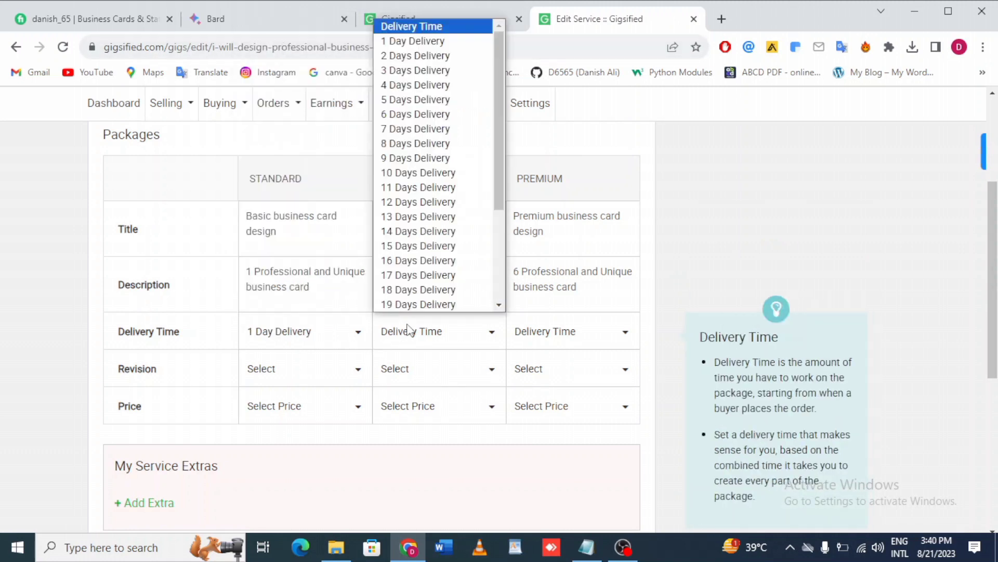
{"action": "left_click", "coordinate": [399, 56]}
{"action": "left_click", "coordinate": [571, 330]}
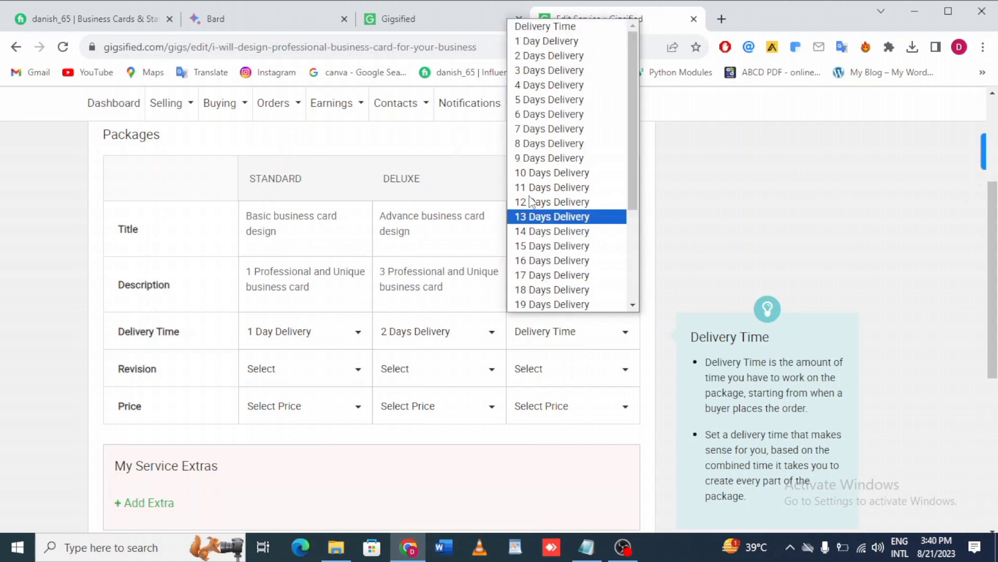
{"action": "left_click", "coordinate": [553, 84]}
Set revisions to Unlimited for all three packages.
{"action": "left_click", "coordinate": [296, 369]}
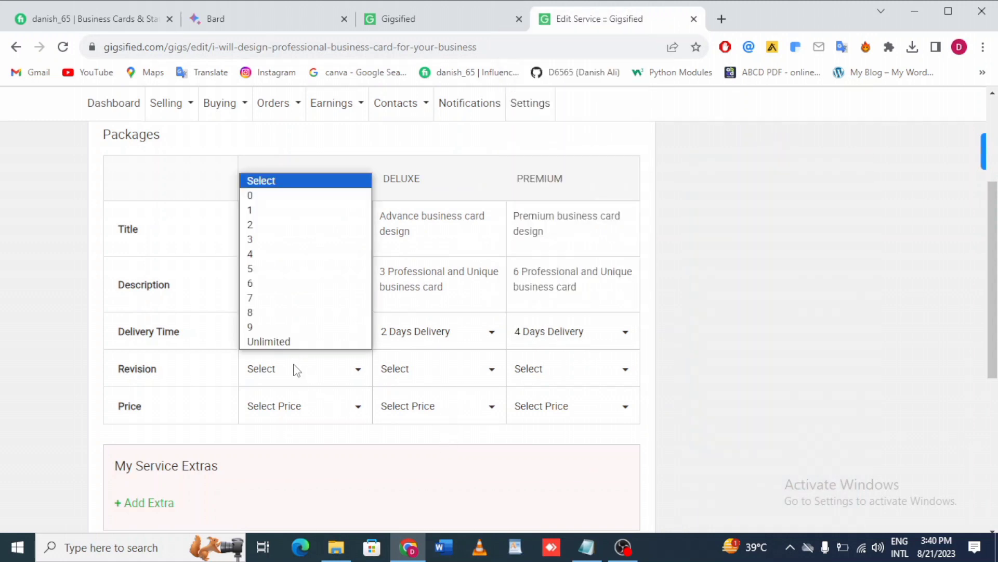
{"action": "left_click", "coordinate": [287, 341]}
{"action": "left_click", "coordinate": [414, 375]}
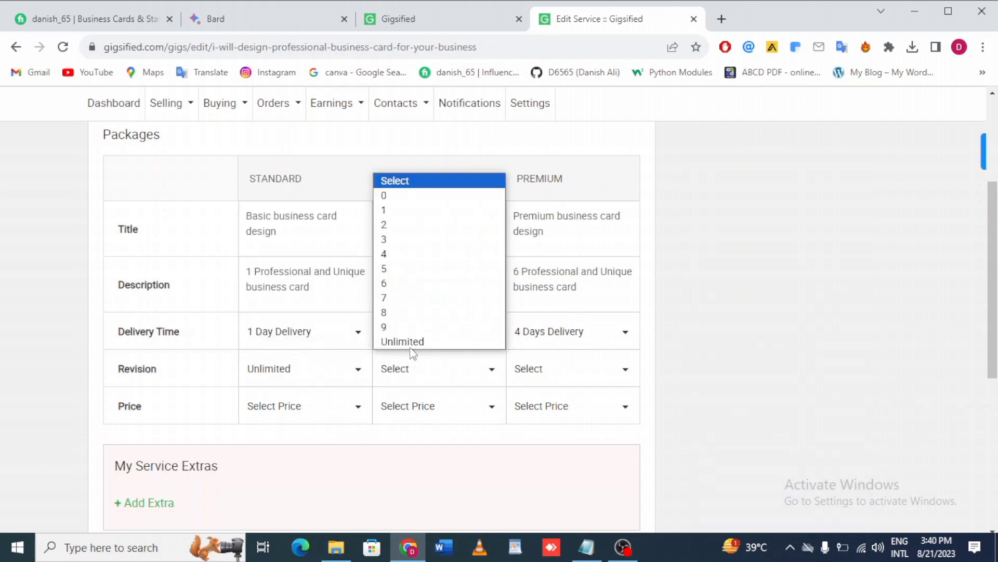
{"action": "left_click", "coordinate": [410, 341]}
{"action": "left_click", "coordinate": [531, 369]}
{"action": "left_click", "coordinate": [538, 341]}
Set package prices to $5 for Standard, $15 for Deluxe and $35 for Premium.
{"action": "scroll", "coordinate": [312, 343], "scroll_direction": "down", "scroll_amount": 2}
{"action": "left_click", "coordinate": [328, 318]}
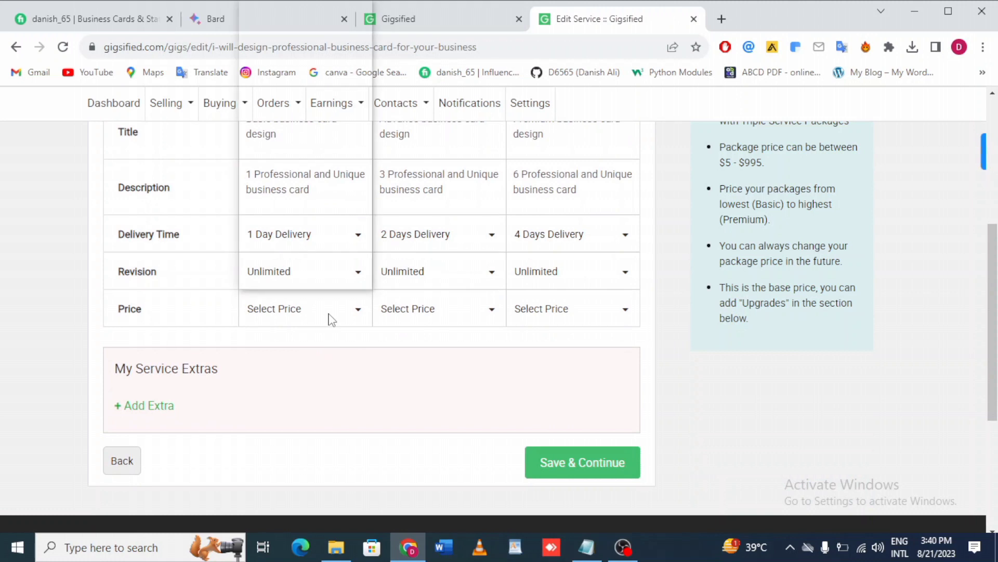
{"action": "left_click", "coordinate": [306, 22]}
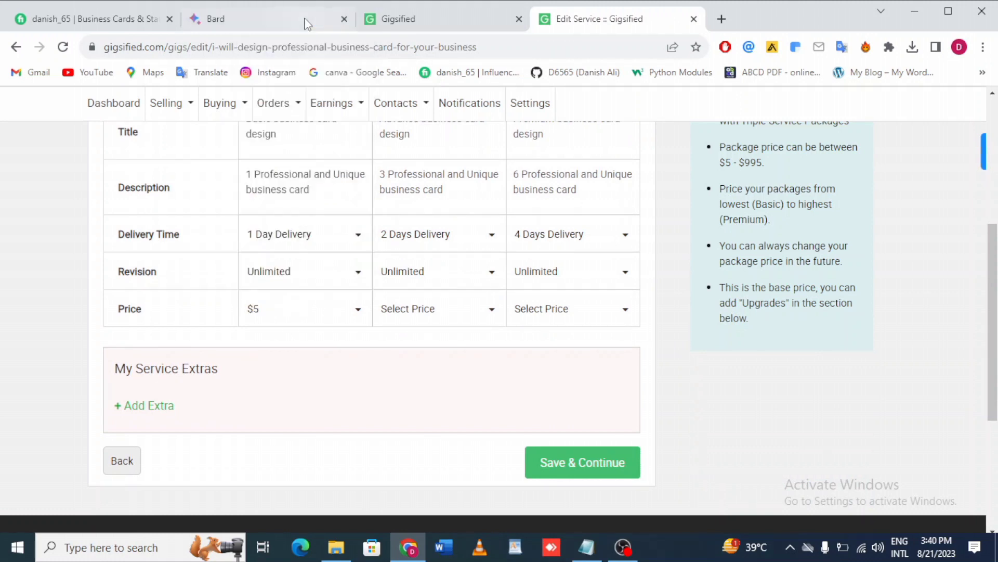
{"action": "left_click", "coordinate": [413, 307]}
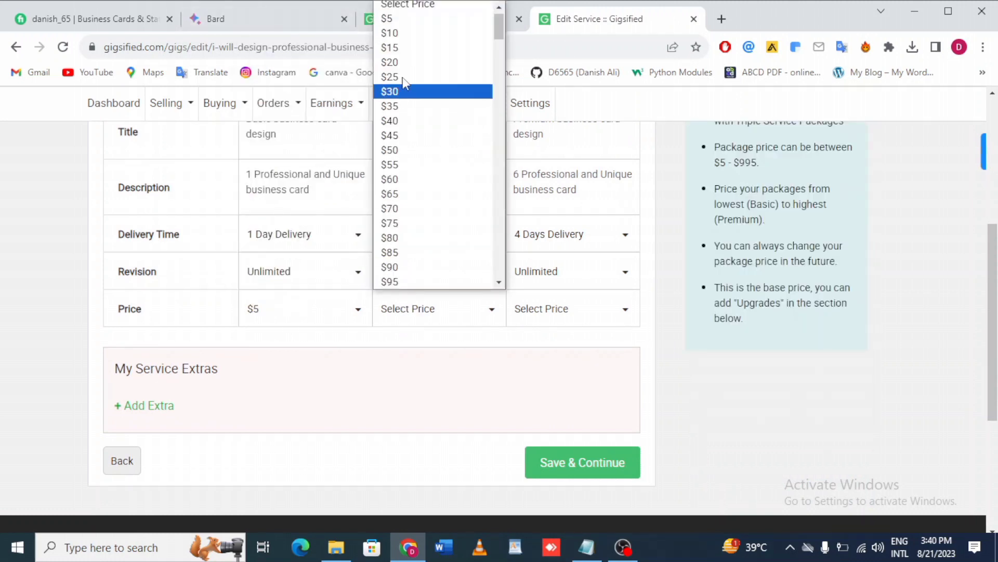
{"action": "left_click", "coordinate": [407, 44]}
{"action": "left_click", "coordinate": [565, 310]}
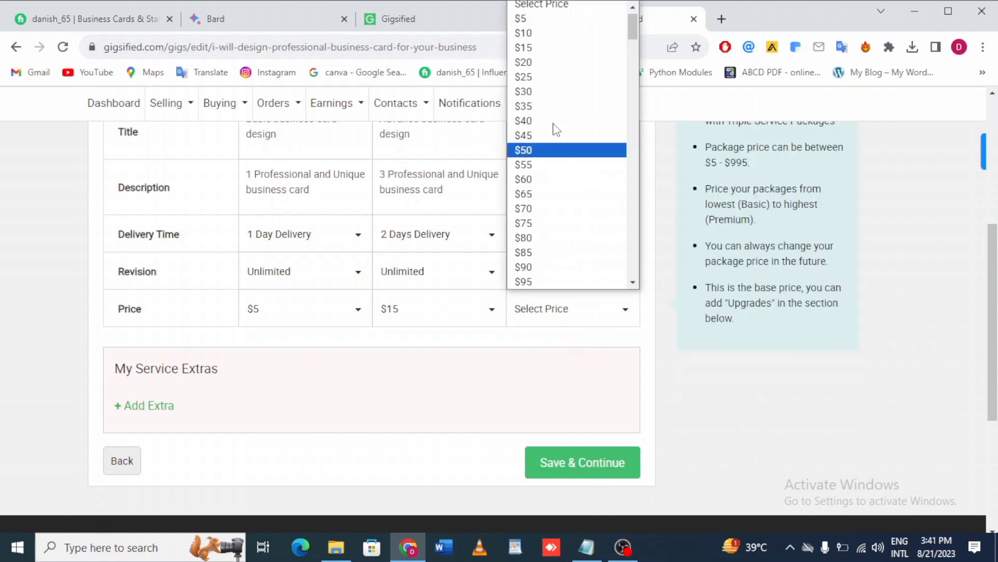
{"action": "left_click", "coordinate": [535, 107]}
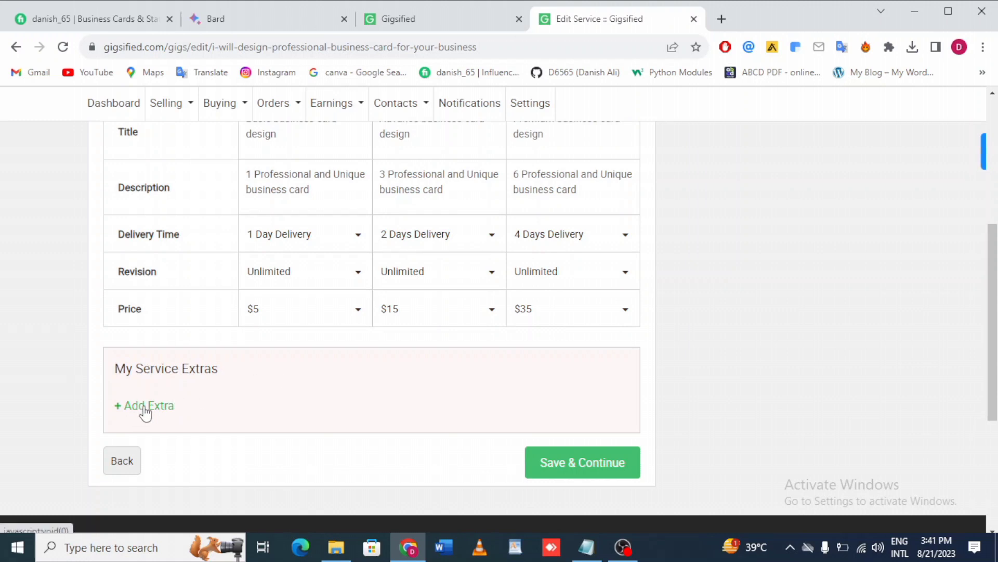
Save the pricing packages and continue to the description step.
{"action": "scroll", "coordinate": [442, 344], "scroll_direction": "up", "scroll_amount": 2}
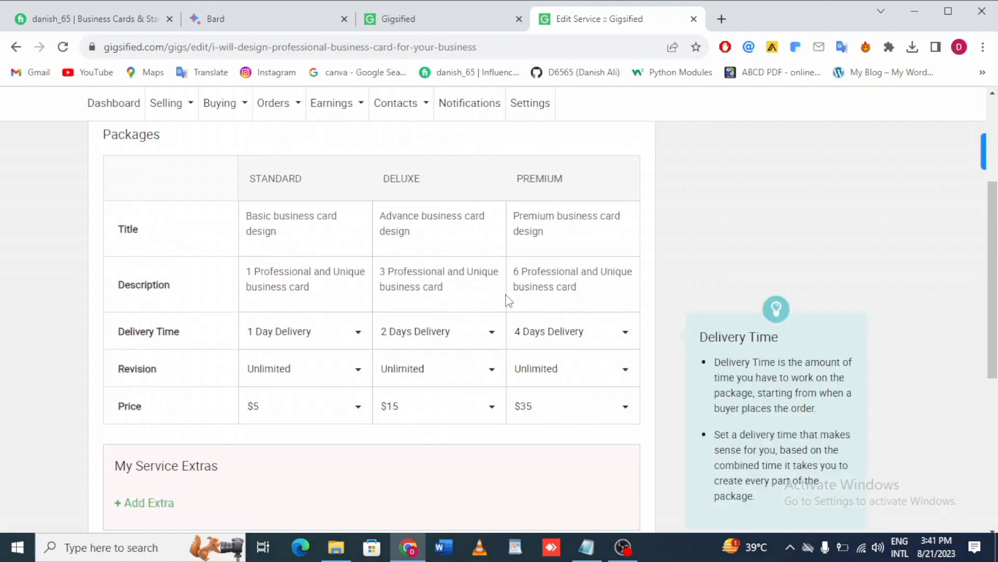
{"action": "scroll", "coordinate": [481, 318], "scroll_direction": "down", "scroll_amount": 4}
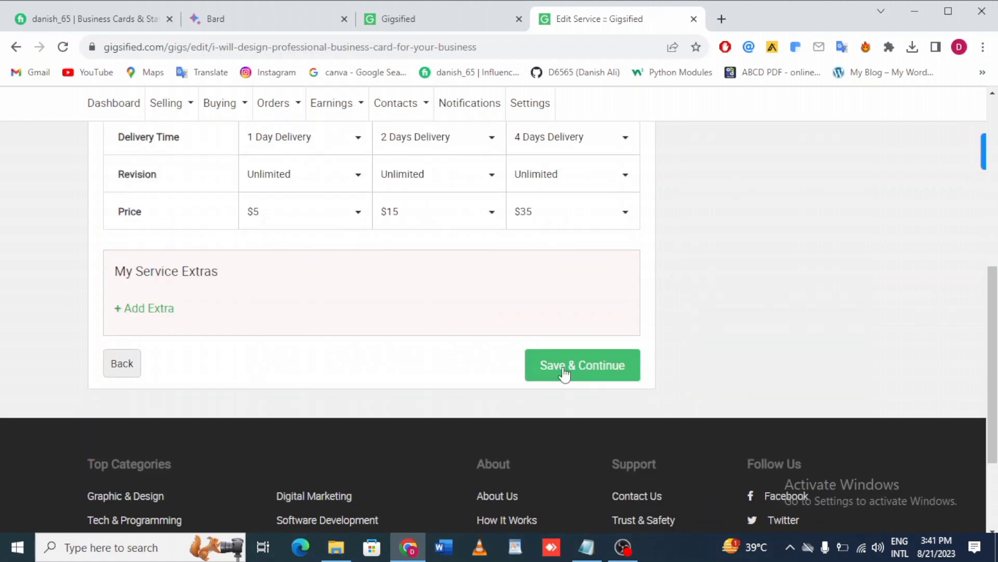
{"action": "left_click", "coordinate": [563, 372]}
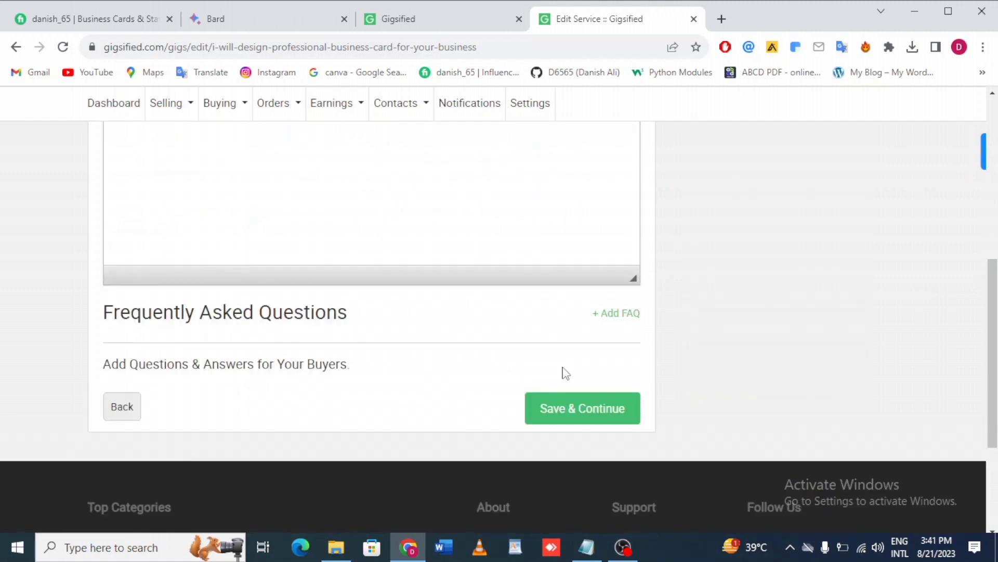
{"action": "scroll", "coordinate": [148, 284], "scroll_direction": "up", "scroll_amount": 4}
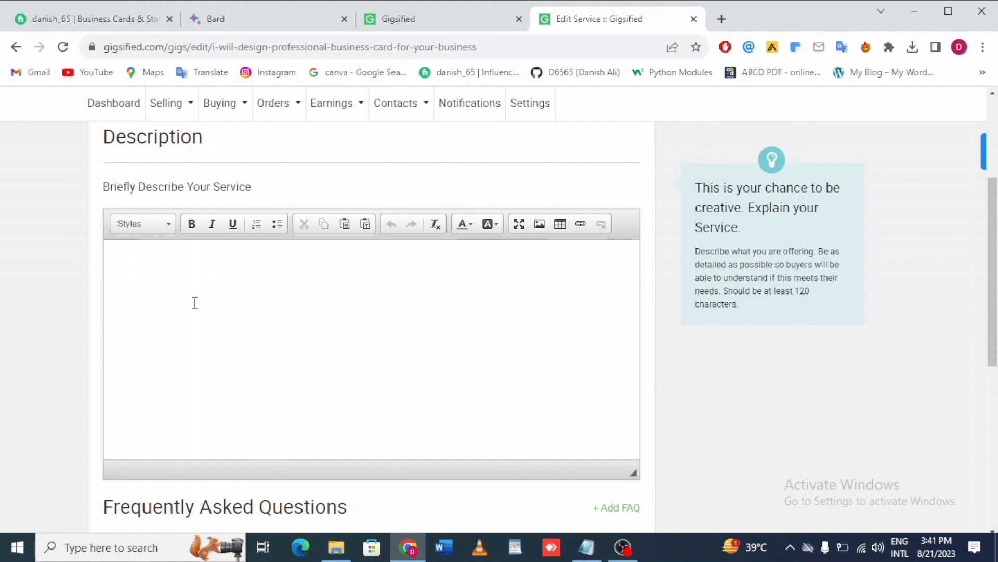
{"action": "left_click", "coordinate": [232, 21]}
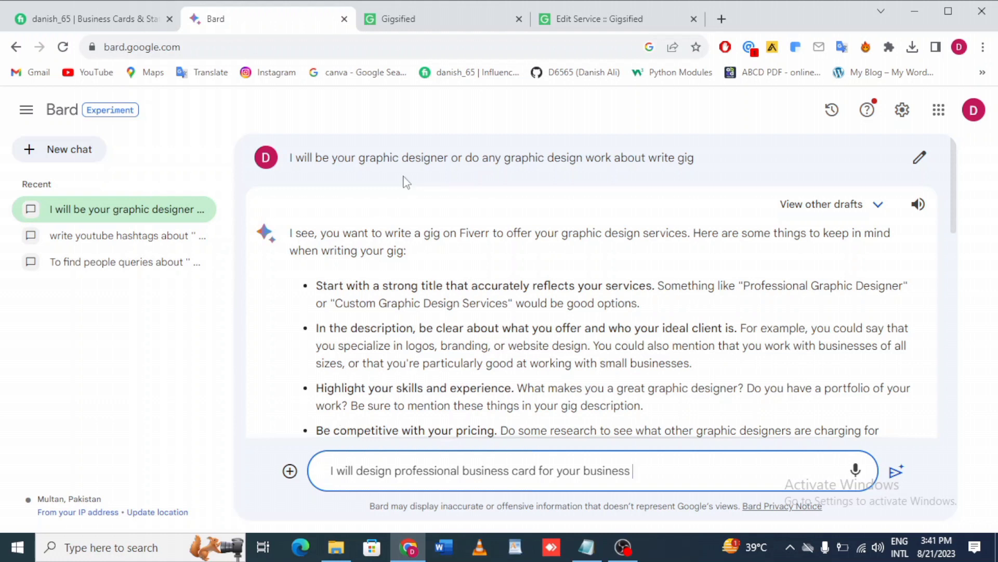
{"action": "left_click", "coordinate": [547, 21]}
{"action": "scroll", "coordinate": [156, 244], "scroll_direction": "up", "scroll_amount": 4}
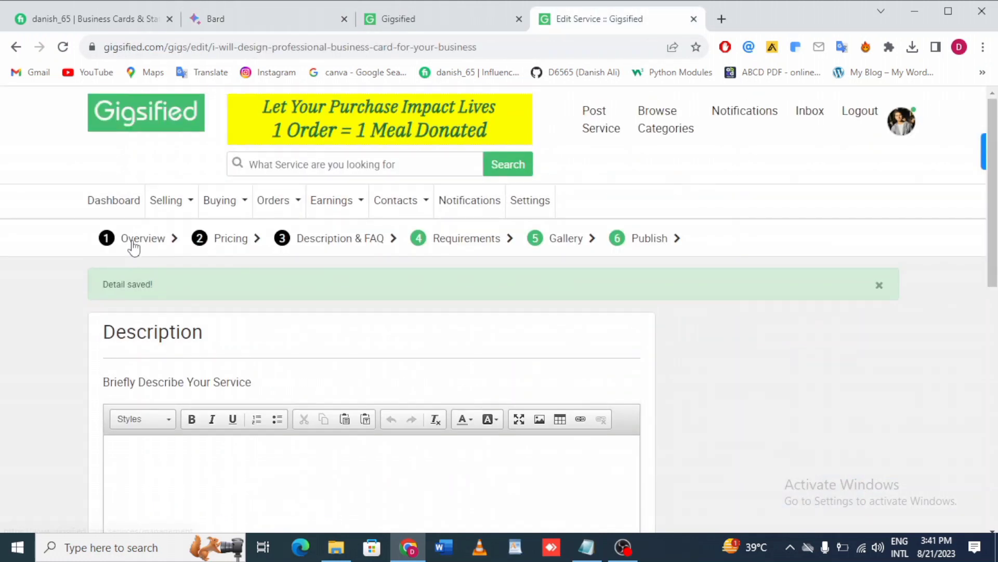
{"action": "left_click", "coordinate": [121, 242]}
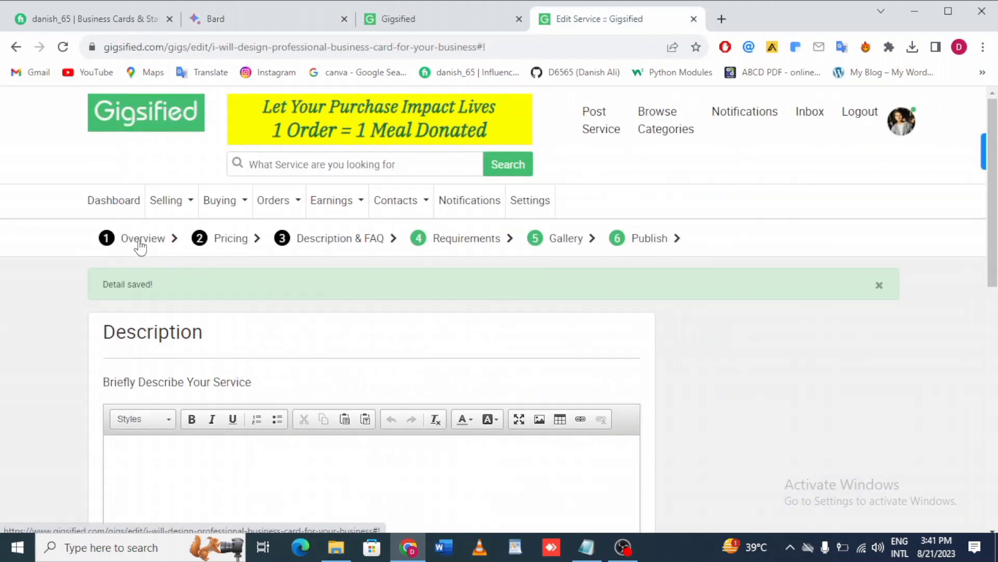
{"action": "scroll", "coordinate": [326, 410], "scroll_direction": "down", "scroll_amount": 2}
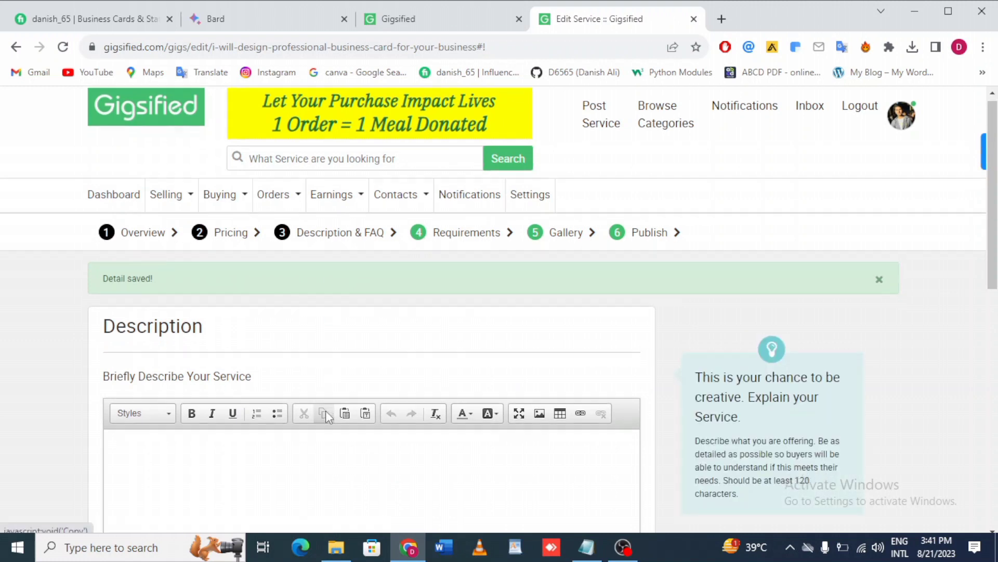
{"action": "left_click", "coordinate": [246, 358]}
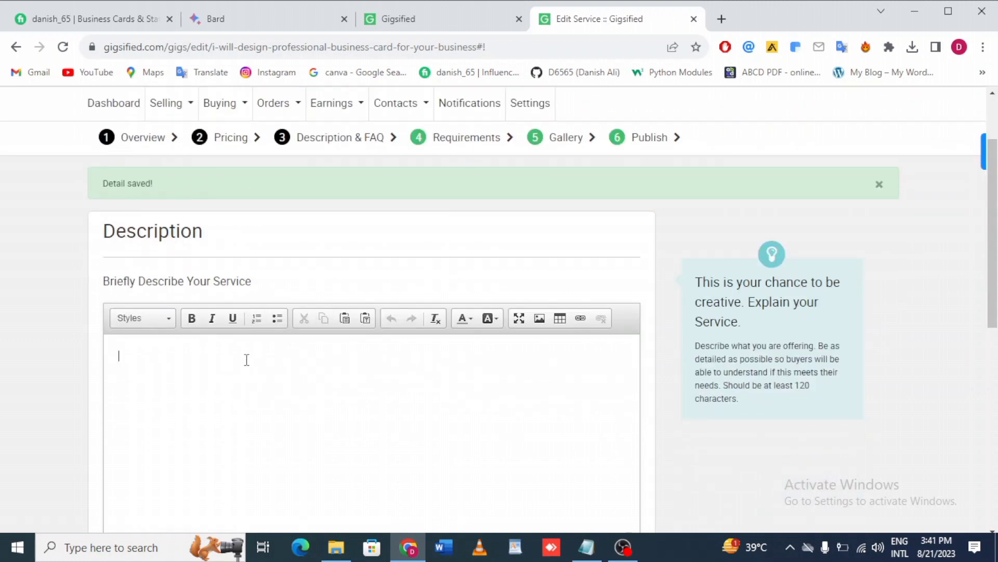
In Bard, extend the prompt I will design professional business card for your business with write gig and submit it.
{"action": "left_click", "coordinate": [340, 15]}
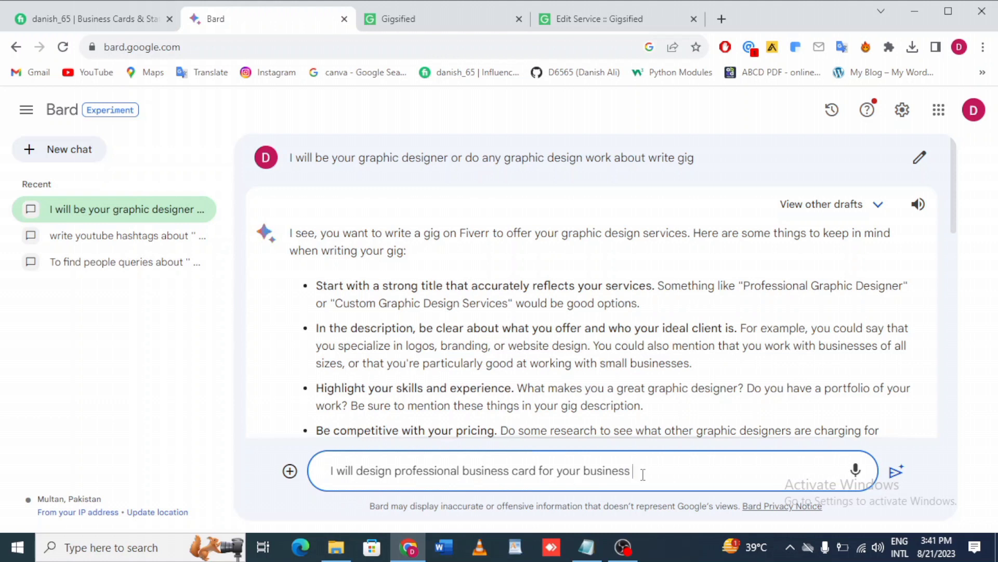
{"action": "type", "text": "write gig"}
{"action": "key", "text": "Return"}
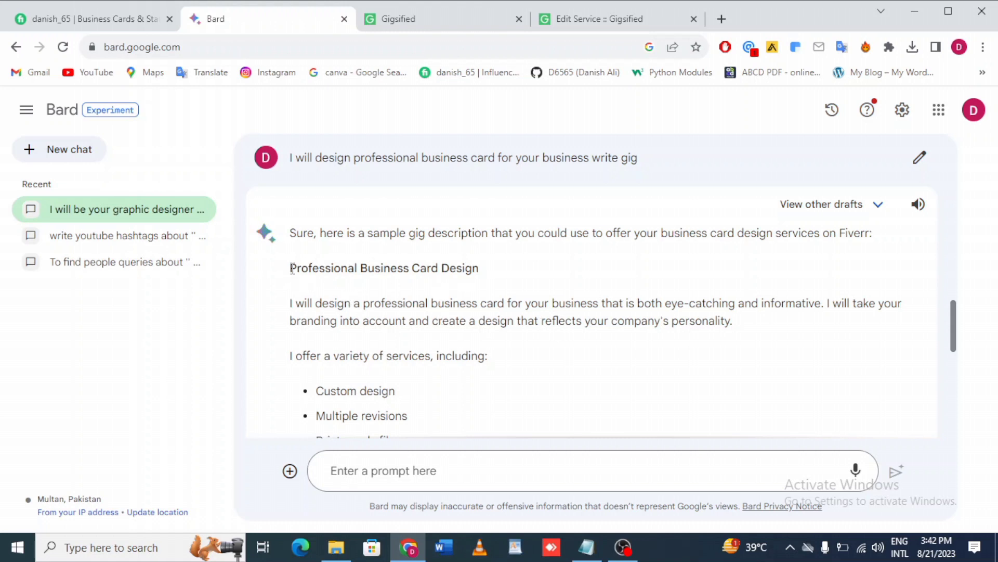
Copy Bard's generated gig description and paste it into the service description editor.
{"action": "left_click_drag", "start_coordinate": [303, 272], "coordinate": [391, 355]}
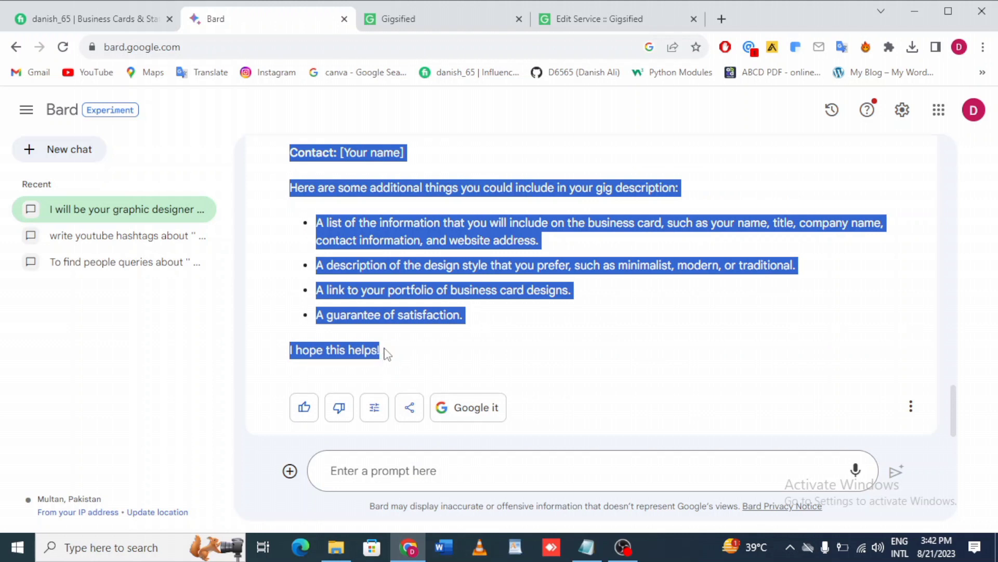
{"action": "left_click", "coordinate": [598, 19]}
{"action": "left_click", "coordinate": [286, 363]}
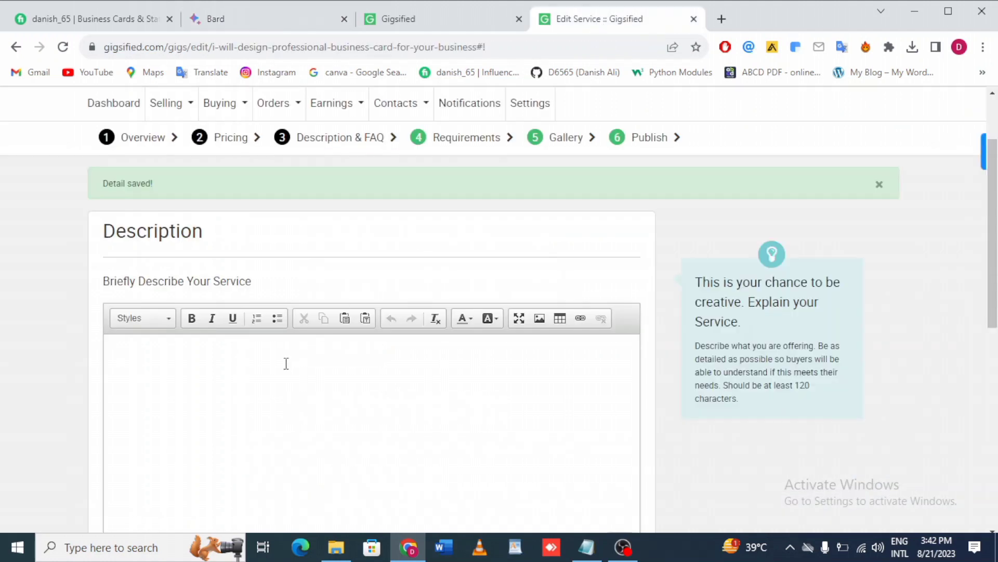
{"action": "key", "text": "ctrl+v"}
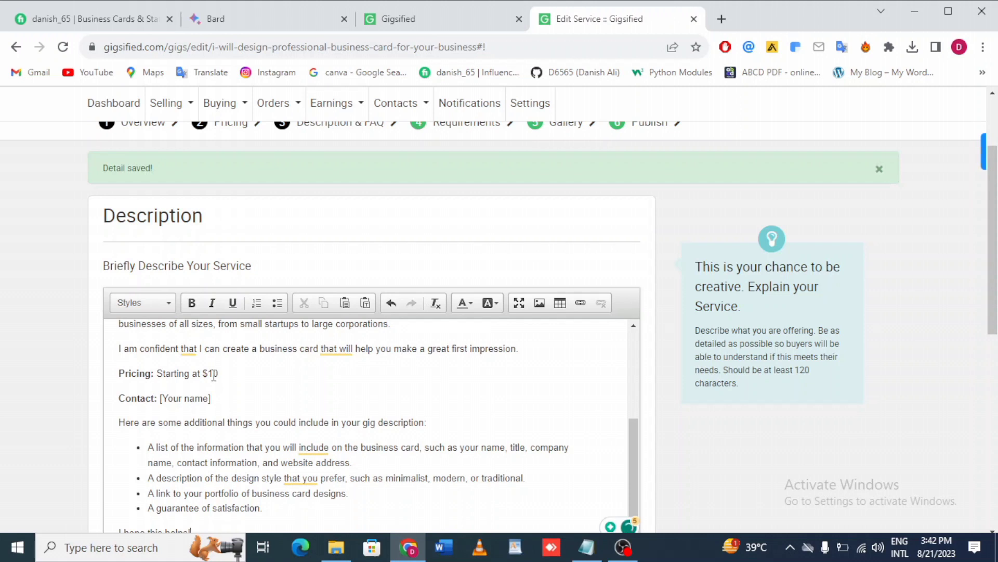
Change the pricing line to Starting at $5 and replace the contact placeholder with the seller's name.
{"action": "key", "text": "BackSpace"}
{"action": "key", "text": "BackSpace"}
{"action": "type", "text": "5"}
{"action": "left_click_drag", "start_coordinate": [163, 399], "coordinate": [209, 401]}
{"action": "key", "text": "BackSpace"}
{"action": "type", "text": "Danish Ali"}
Add a closing line Thank You at the end of the description.
{"action": "scroll", "coordinate": [416, 375], "scroll_direction": "down", "scroll_amount": 1}
{"action": "scroll", "coordinate": [216, 426], "scroll_direction": "down", "scroll_amount": 2}
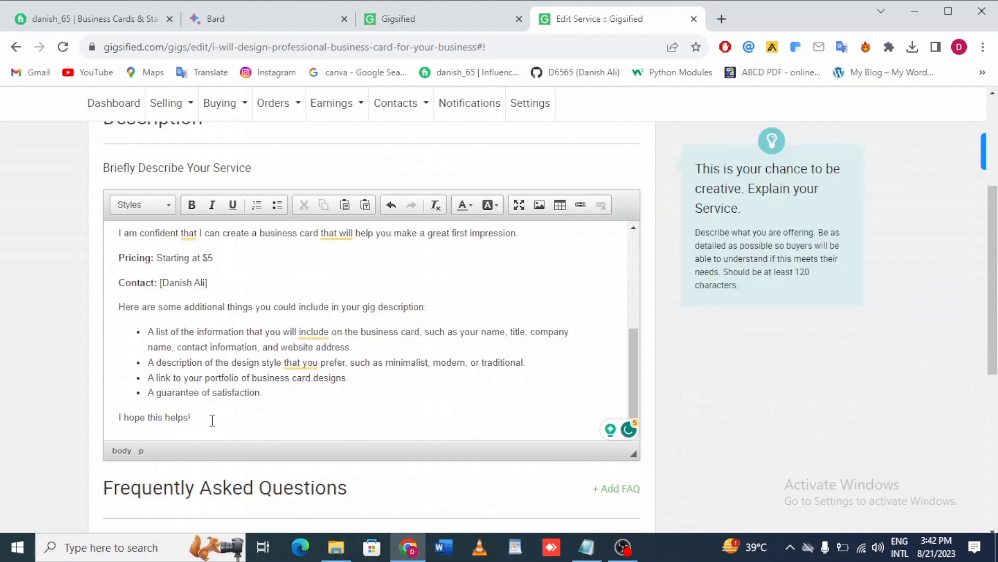
{"action": "key", "text": "Return"}
{"action": "key", "text": "Return"}
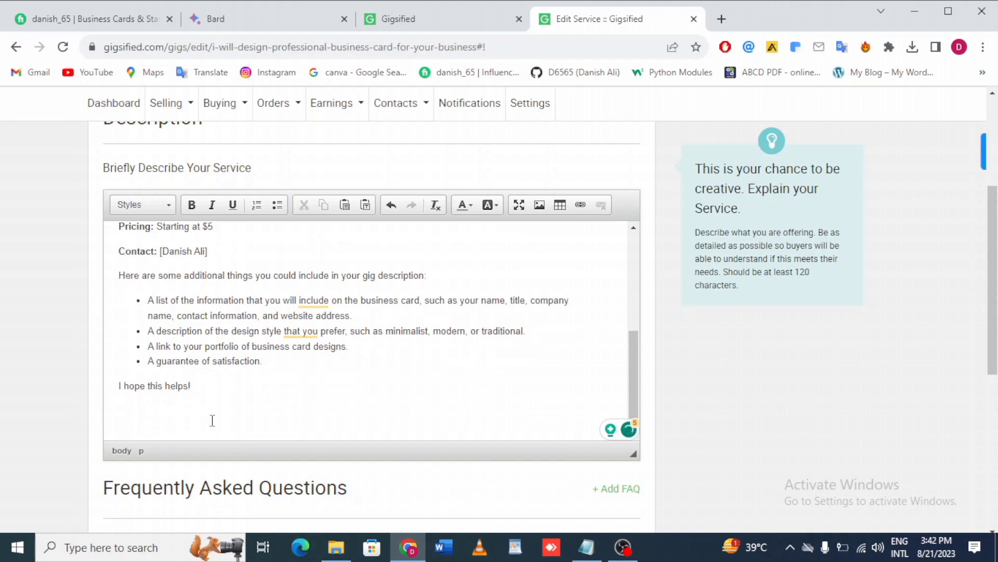
{"action": "key", "text": "BackSpace"}
{"action": "type", "text": "Thank"}
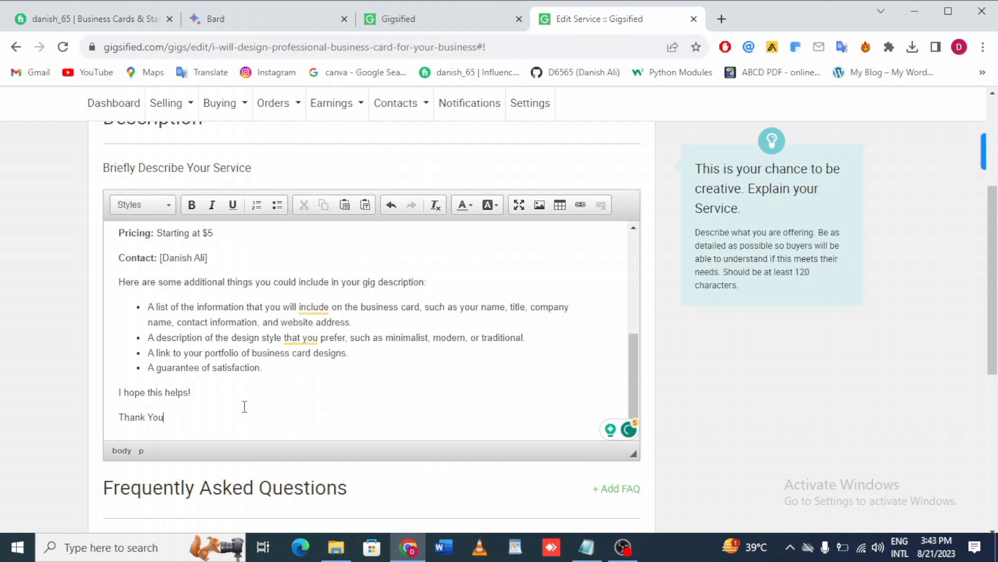
{"action": "type", "text": "You1"}
{"action": "key", "text": "BackSpace"}
Save the description and continue to the requirements step.
{"action": "scroll", "coordinate": [441, 417], "scroll_direction": "down", "scroll_amount": 4}
{"action": "left_click", "coordinate": [577, 391]}
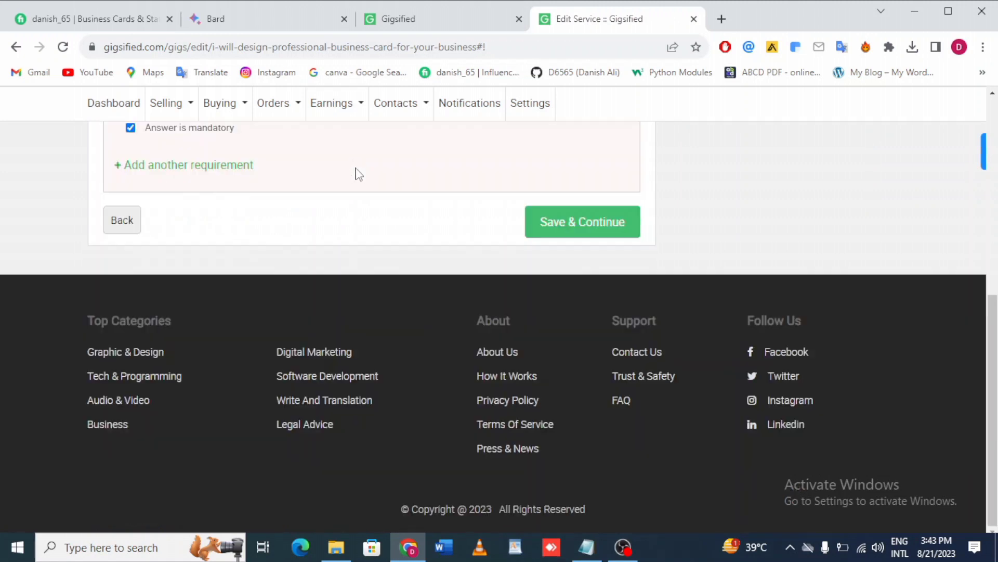
Make the first requirement optional, enter If you have any question Feel free to contact me, and save it.
{"action": "scroll", "coordinate": [238, 223], "scroll_direction": "up", "scroll_amount": 3}
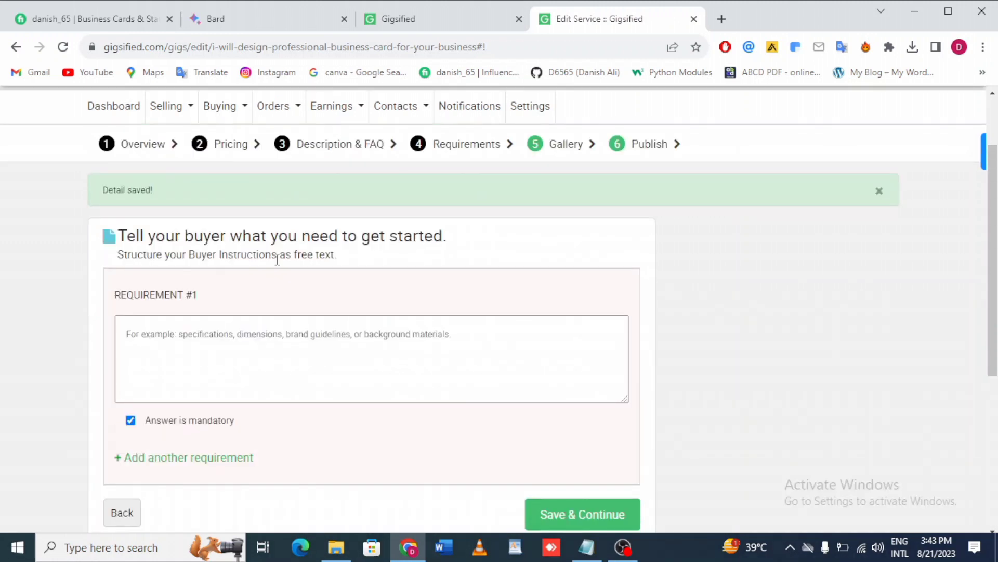
{"action": "scroll", "coordinate": [269, 297], "scroll_direction": "down", "scroll_amount": 2}
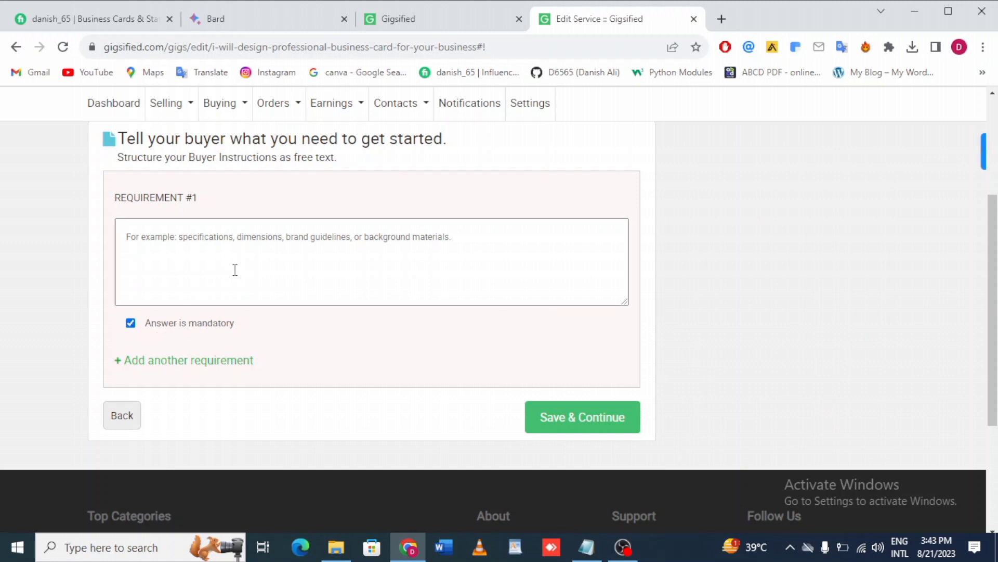
{"action": "left_click", "coordinate": [131, 323]}
{"action": "left_click", "coordinate": [183, 264]}
{"action": "type", "text": "I"}
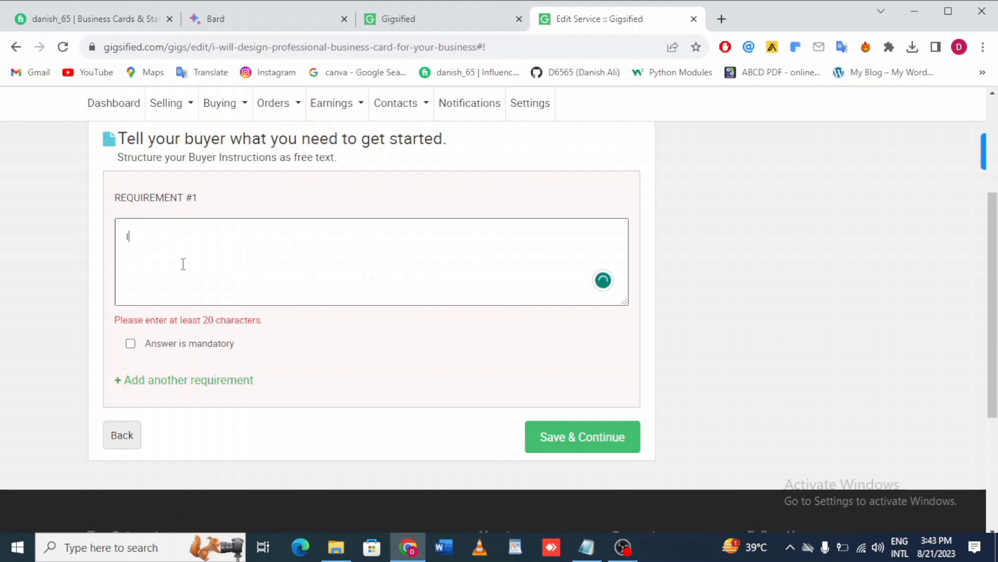
{"action": "type", "text": "f yo"}
{"action": "type", "text": "u have any question Feel free to contact me"}
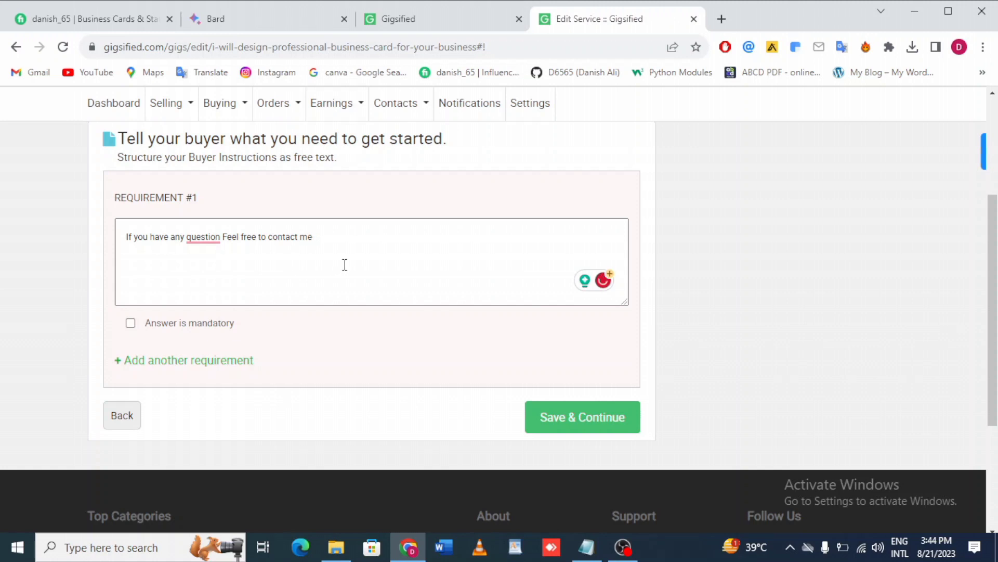
{"action": "left_click", "coordinate": [572, 418]}
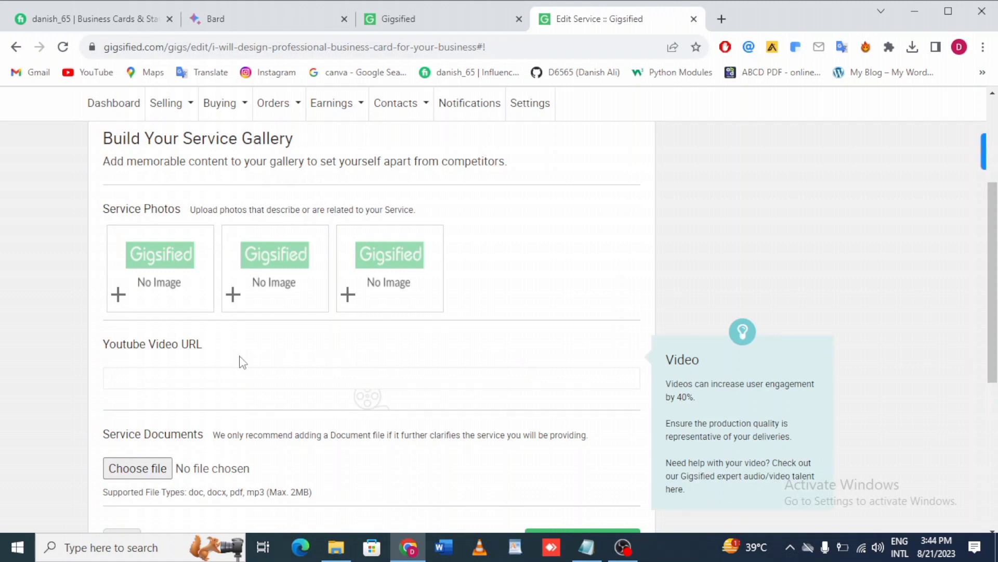
Upload Yellow and Black Super Weekend Sale Banner (2) as the first service photo.
{"action": "left_click", "coordinate": [155, 254]}
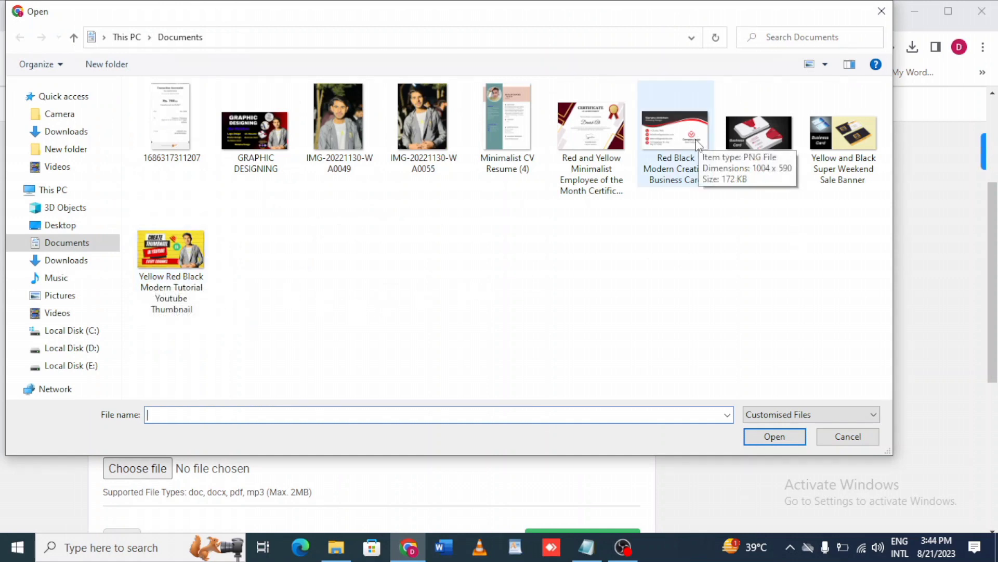
{"action": "left_click", "coordinate": [773, 143]}
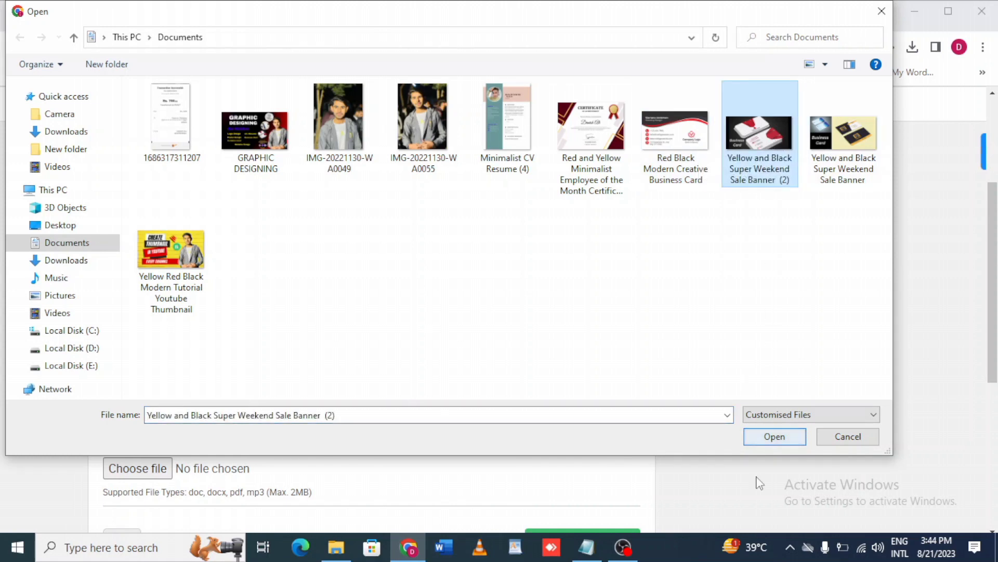
{"action": "left_click", "coordinate": [775, 437]}
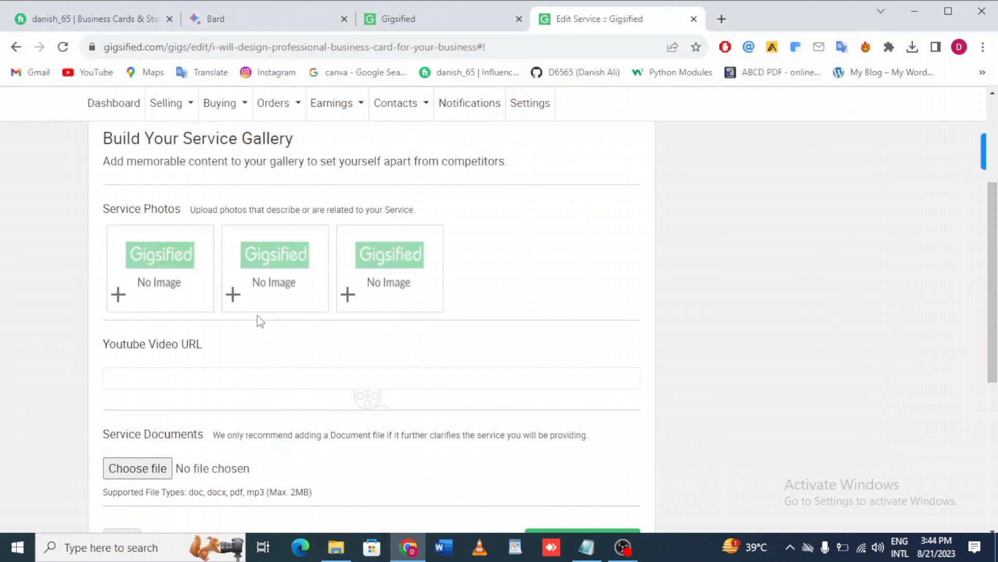
Upload Red Black Modern Creative Business Card as the second service photo.
{"action": "left_click", "coordinate": [273, 266]}
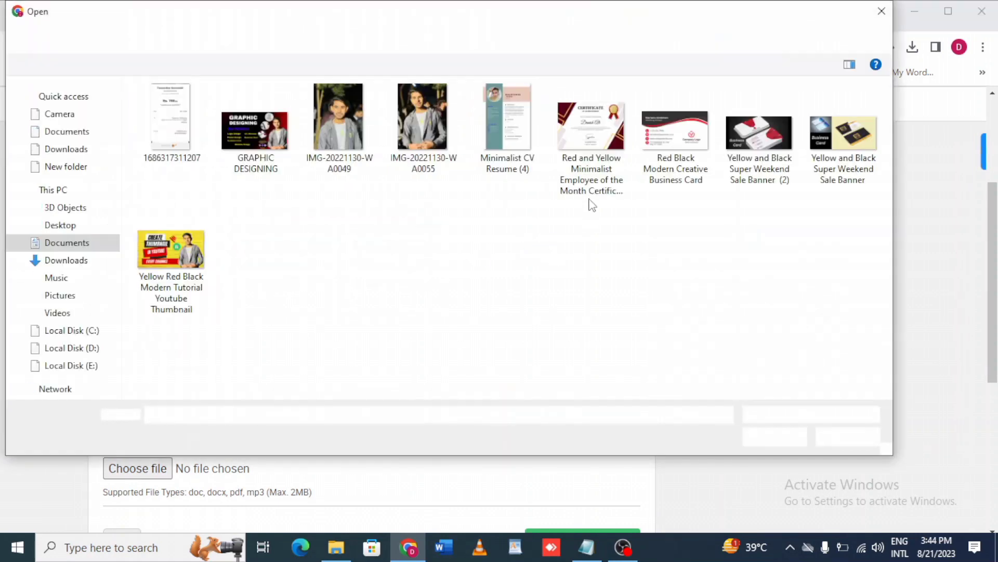
{"action": "left_click", "coordinate": [677, 145]}
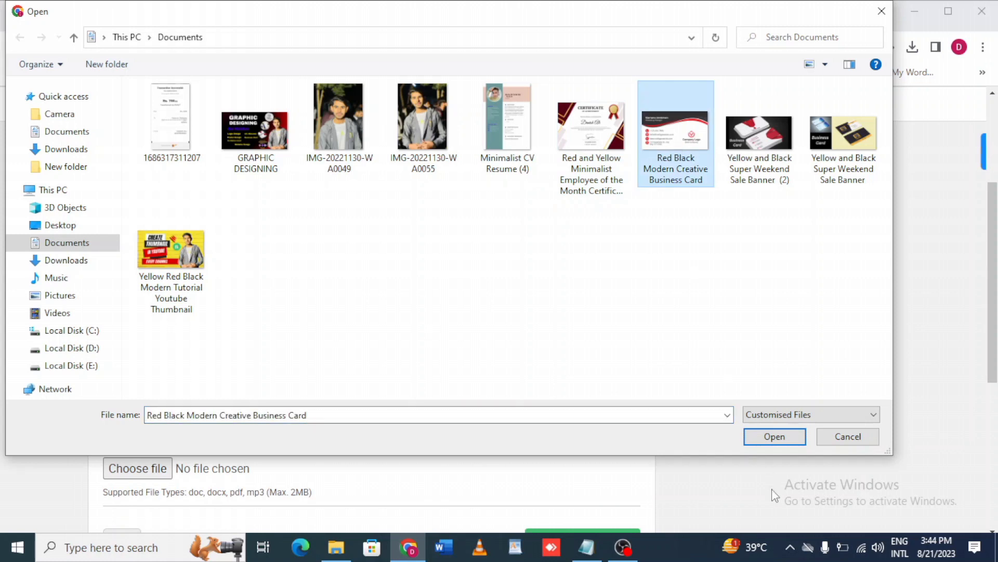
{"action": "left_click", "coordinate": [774, 436]}
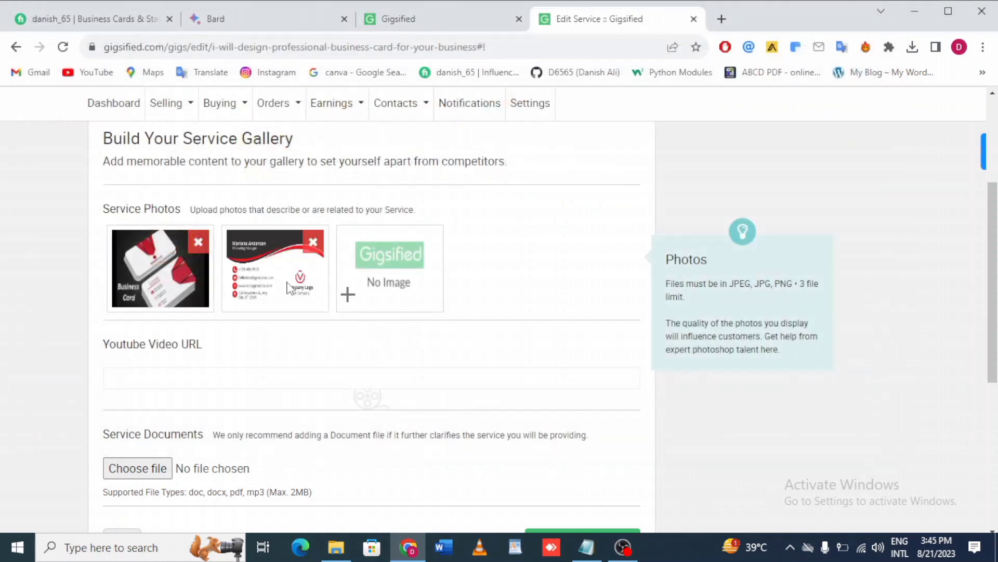
Upload Yellow and Black Super Weekend Sale Banner as the third service photo.
{"action": "left_click", "coordinate": [423, 255]}
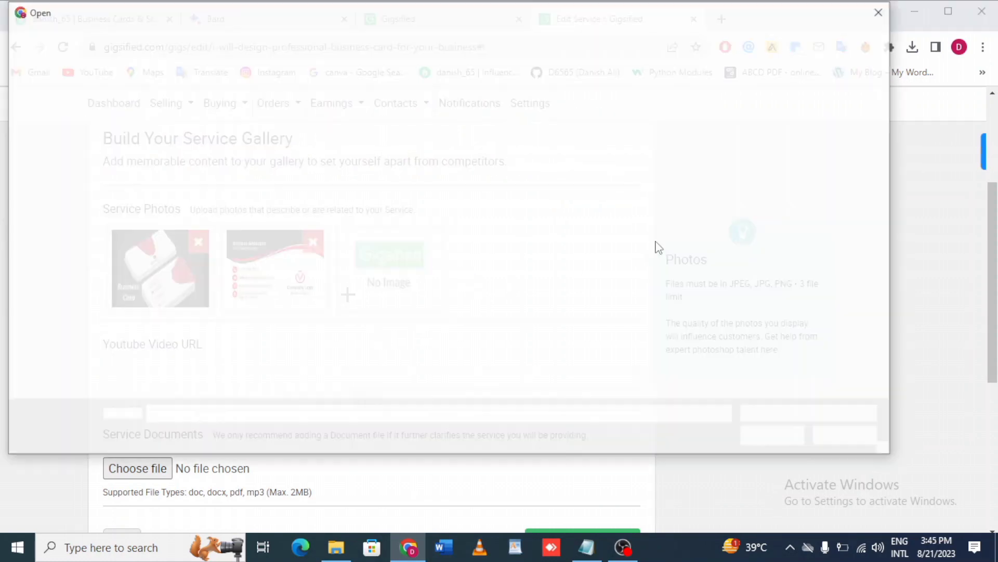
{"action": "left_click", "coordinate": [836, 151]}
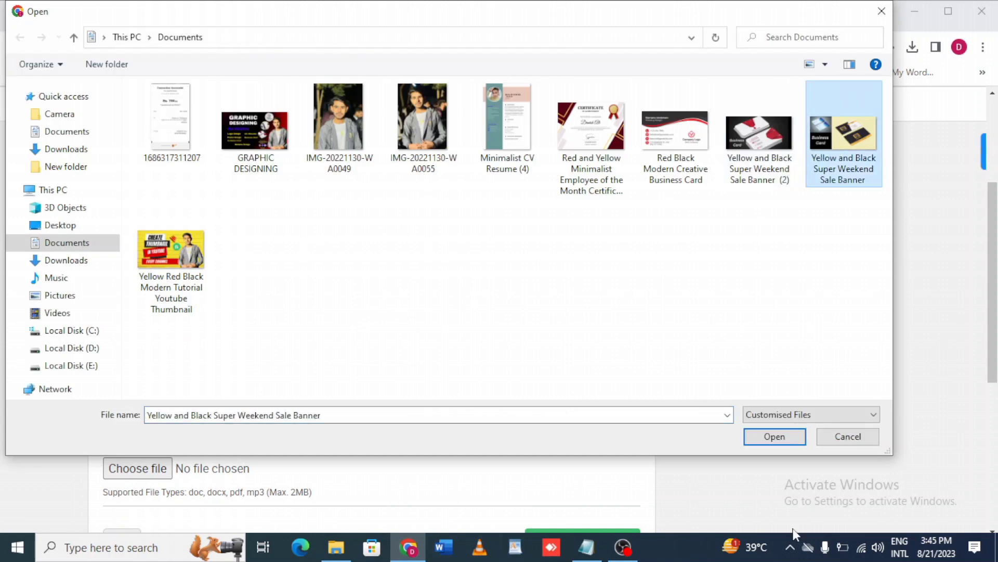
{"action": "left_click", "coordinate": [774, 437]}
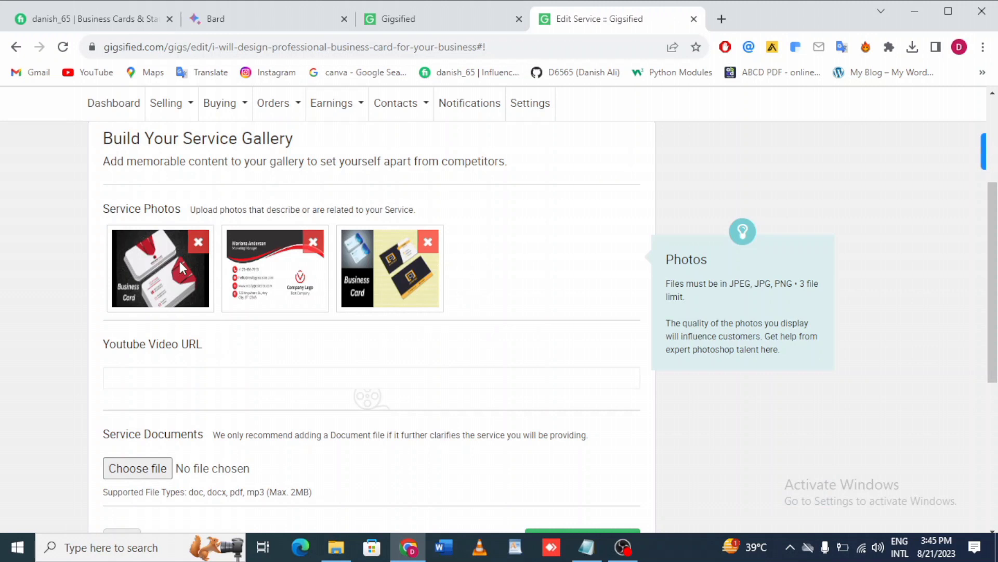
Save the gallery and continue to the publish step.
{"action": "scroll", "coordinate": [442, 249], "scroll_direction": "down", "scroll_amount": 2}
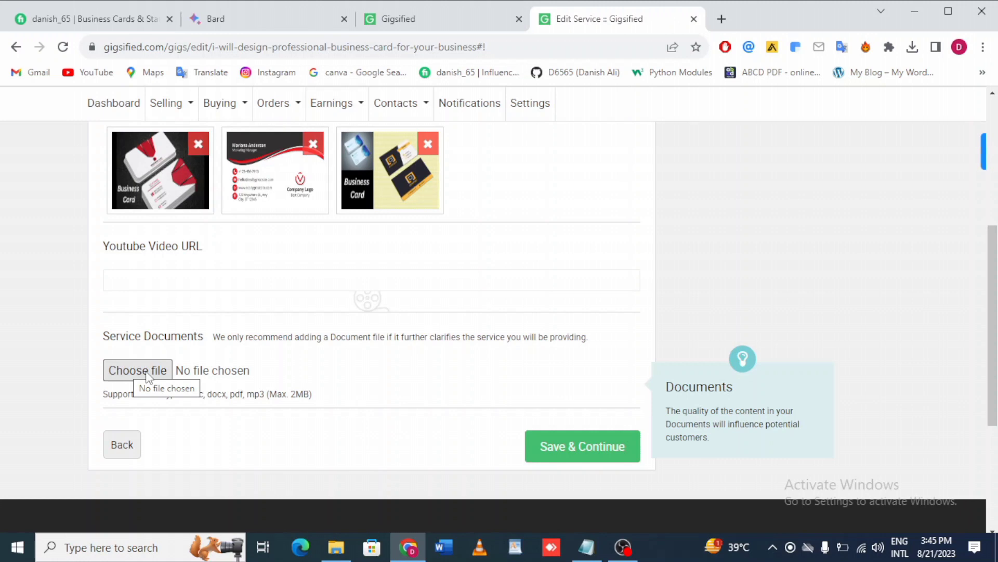
{"action": "scroll", "coordinate": [397, 366], "scroll_direction": "up", "scroll_amount": 2}
{"action": "scroll", "coordinate": [423, 370], "scroll_direction": "down", "scroll_amount": 2}
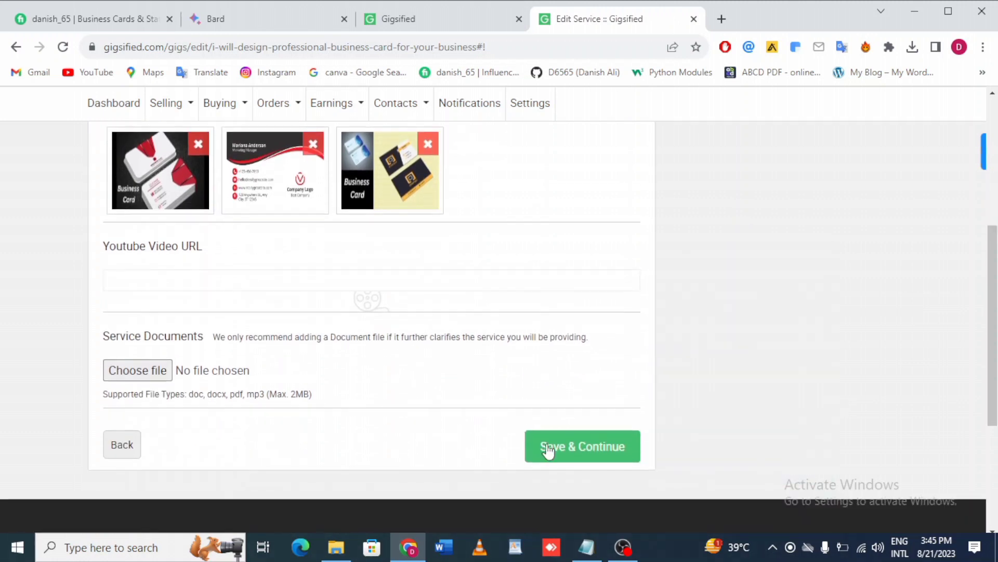
{"action": "left_click", "coordinate": [568, 452]}
Save and publish the service, confirming the publish prompt.
{"action": "scroll", "coordinate": [323, 298], "scroll_direction": "up", "scroll_amount": 3}
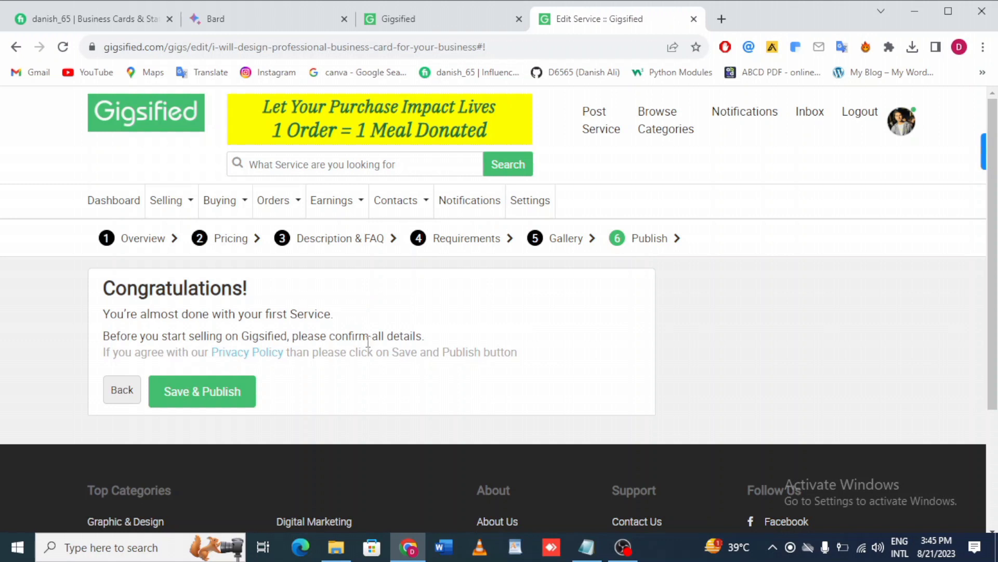
{"action": "left_click", "coordinate": [207, 401]}
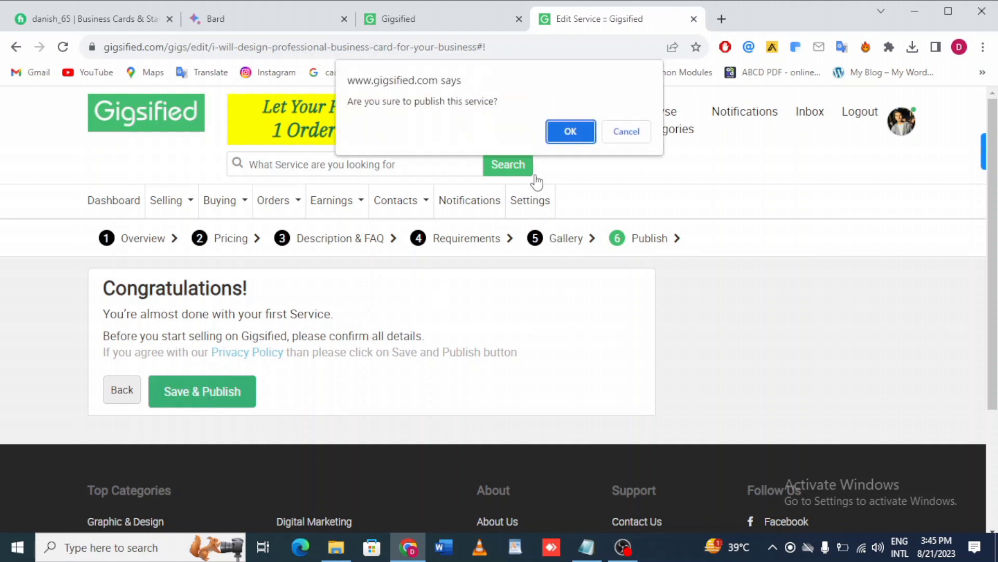
{"action": "left_click", "coordinate": [571, 131]}
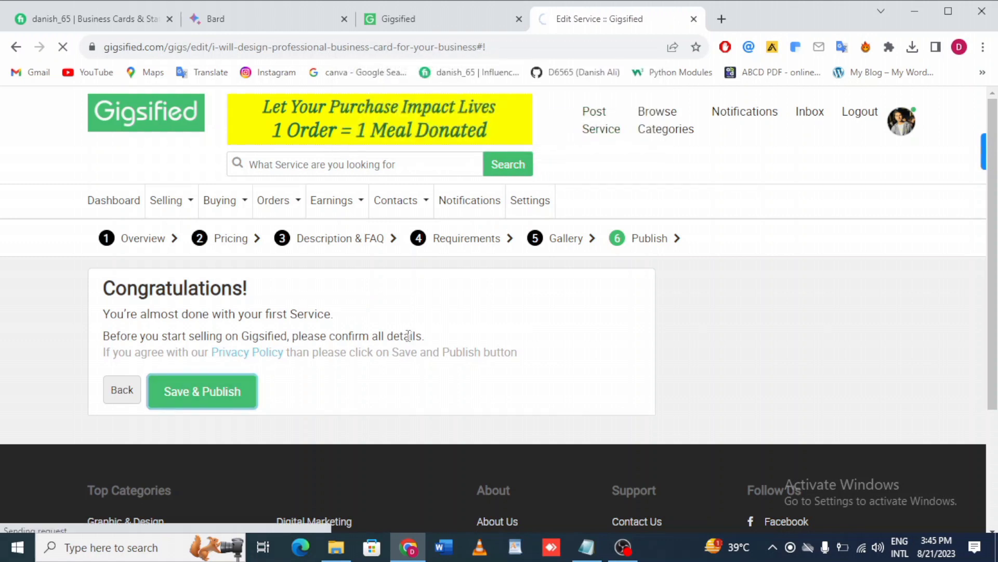